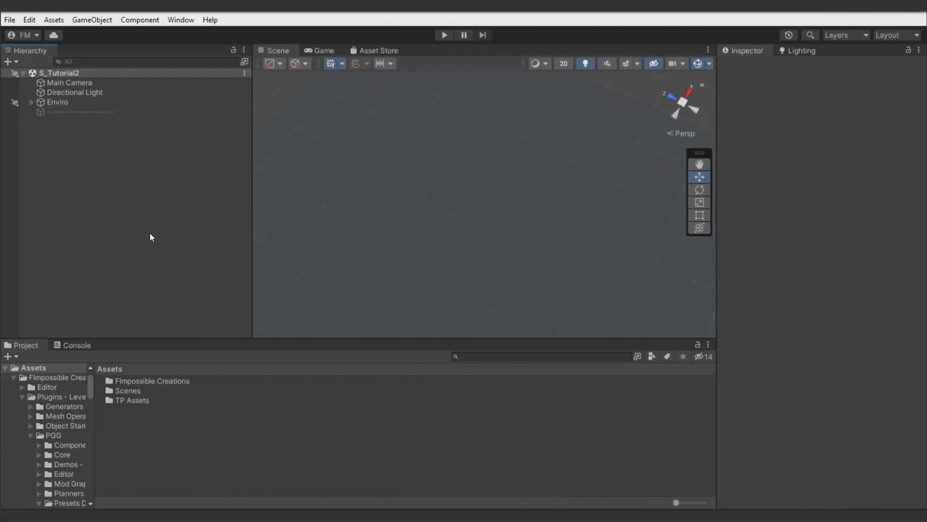
# - Open the FImpossible Creations Field Designer window and dock it beside the Hierarchy
pyautogui.click(179, 20)
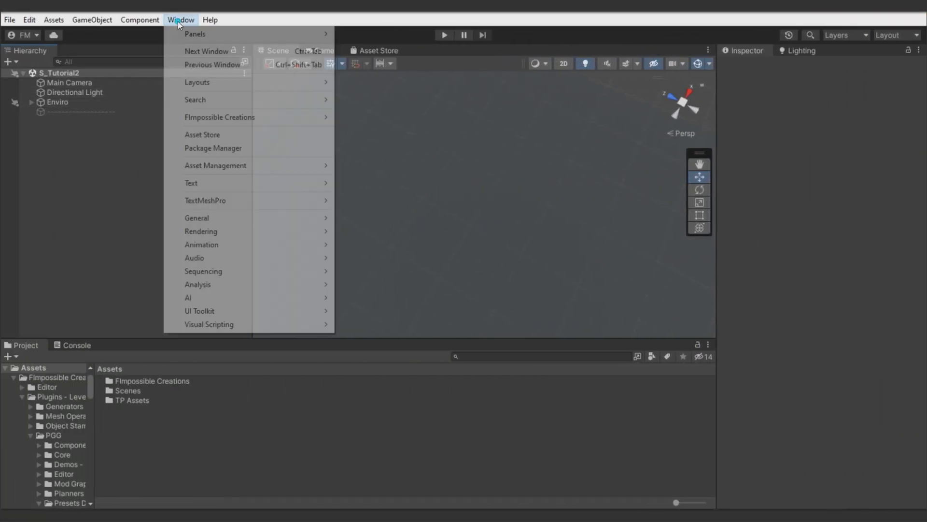
pyautogui.moveTo(253, 118)
pyautogui.click(357, 117)
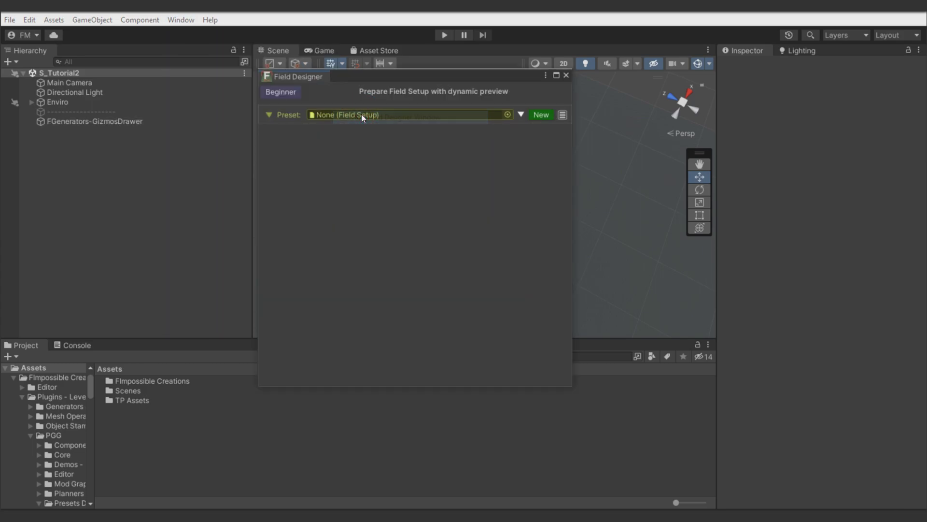
pyautogui.moveTo(304, 78); pyautogui.dragTo(105, 49)
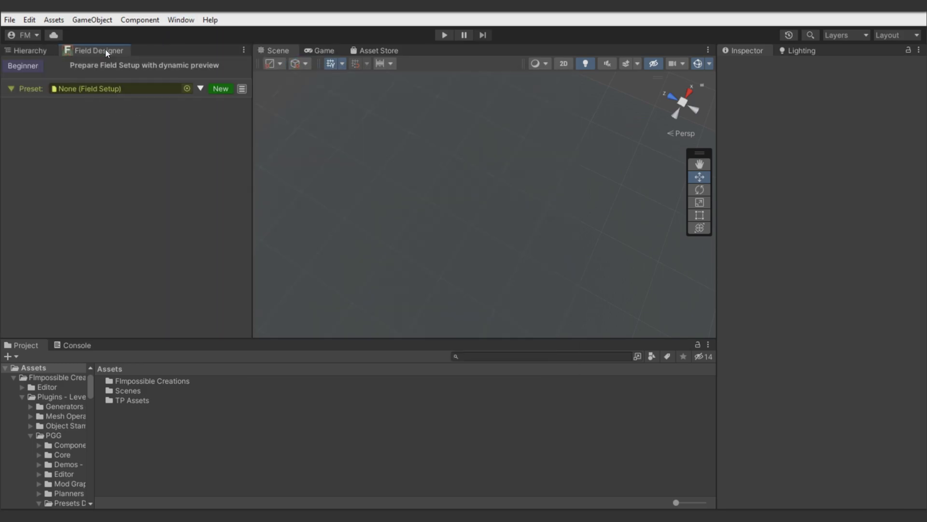
# - Switch the Field Designer to Advanced mode and back to Beginner mode
pyautogui.click(35, 67)
pyautogui.click(217, 86)
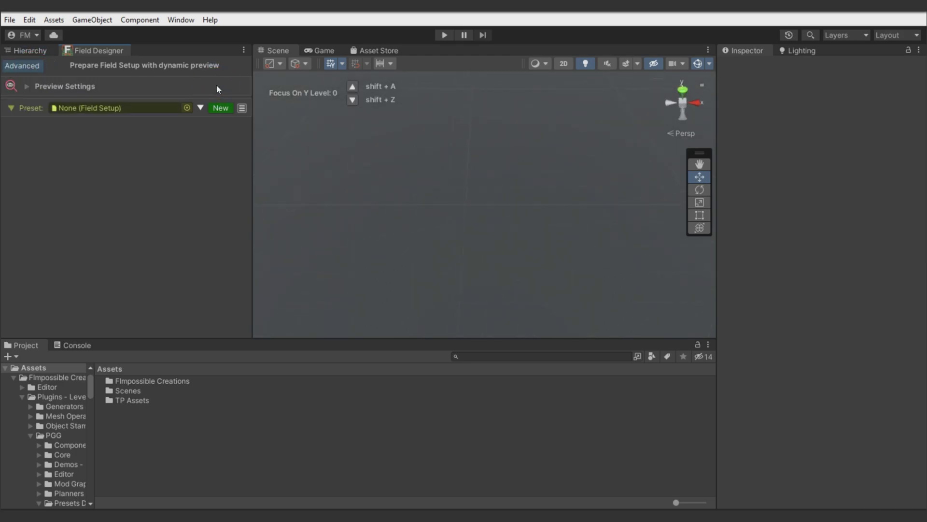
pyautogui.click(36, 68)
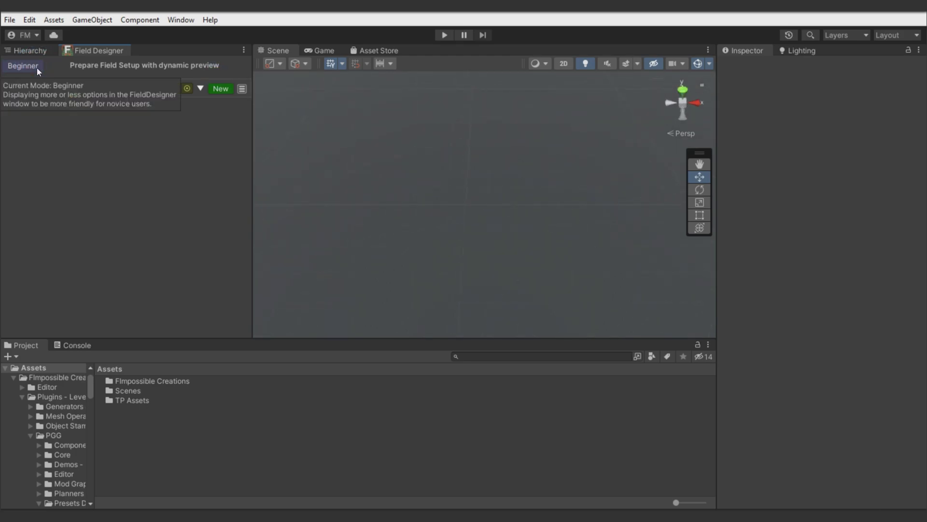
# - Create a new field setup preset and save it in Assets as "Field Setup Tutorial 2"
pyautogui.click(222, 89)
pyautogui.click(198, 89)
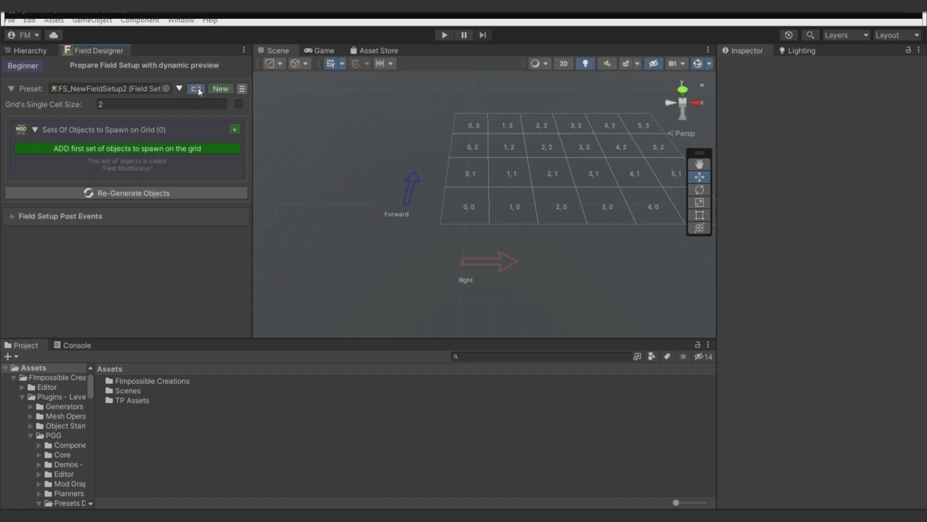
pyautogui.write('Fies')
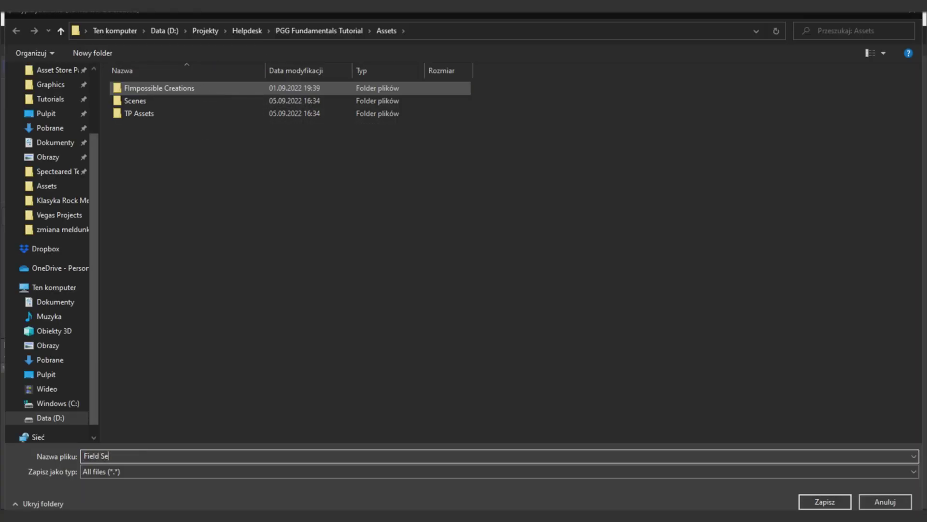
pyautogui.write('d Setup Tutorial 2')
pyautogui.press('Return')
# - Add the first set of objects to spawn on the grid and rename its modificator "Floor"
pyautogui.keyDown('alt'); pyautogui.moveTo(538, 227); pyautogui.dragTo(411, 242); pyautogui.keyUp('alt')
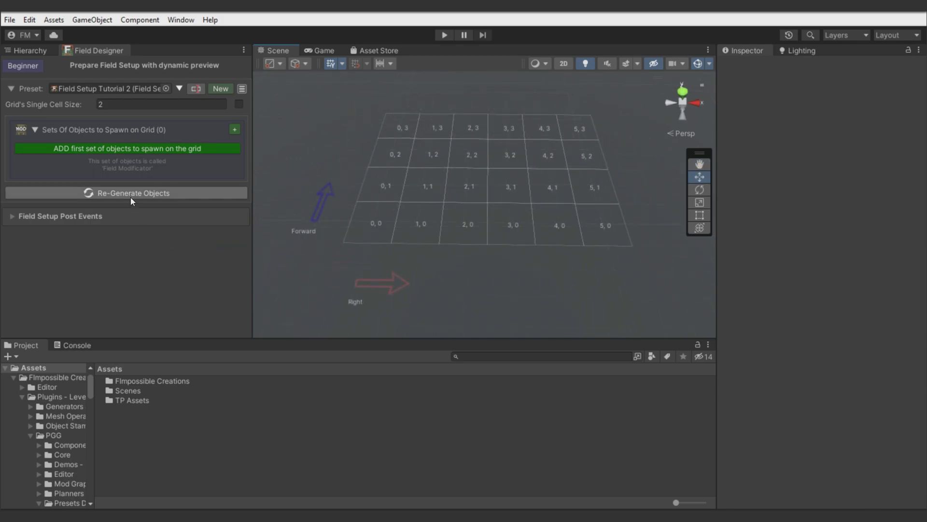
pyautogui.click(105, 149)
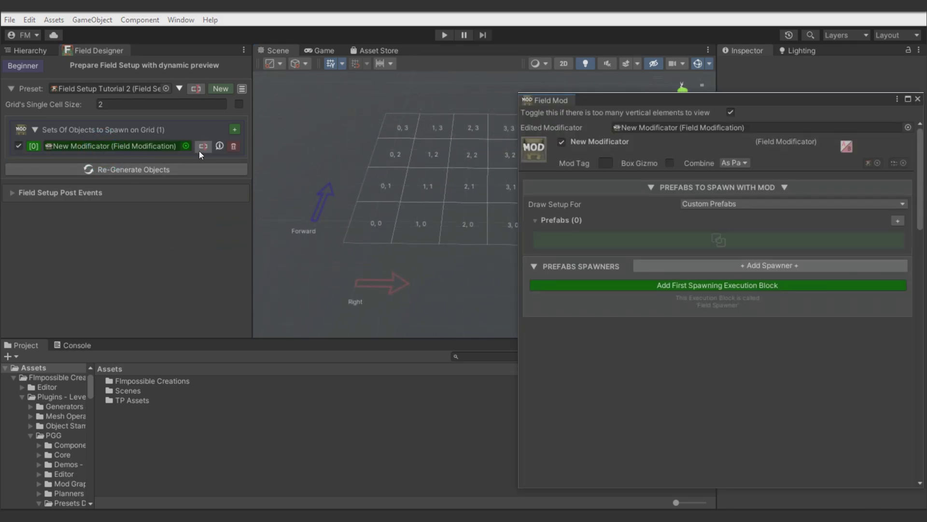
pyautogui.click(202, 147)
pyautogui.write('Floor')
pyautogui.press('Return')
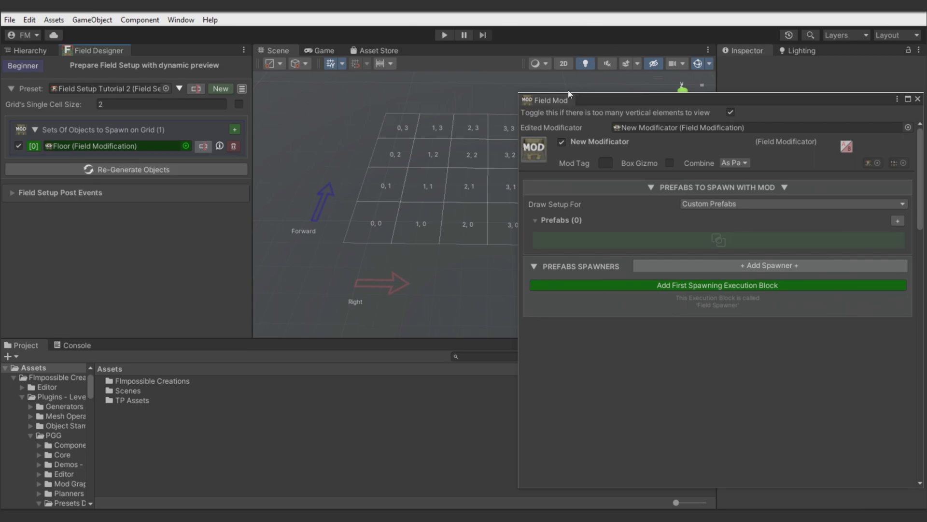
# - Dock the Field Mod window beside the Inspector and widen it so its settings fit
pyautogui.moveTo(569, 94); pyautogui.dragTo(737, 175)
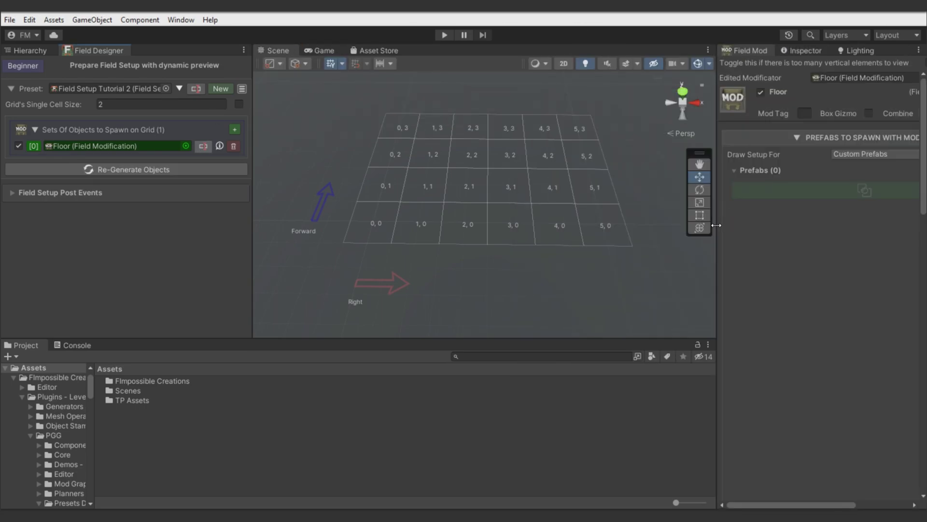
pyautogui.moveTo(716, 225); pyautogui.dragTo(624, 225)
# - Add the Floor 4x4 prefab from _InfinityPBR Dungeon's _Prefabs/Floors/Flat folder to the Floor modificator's prefabs
pyautogui.doubleClick(143, 399)
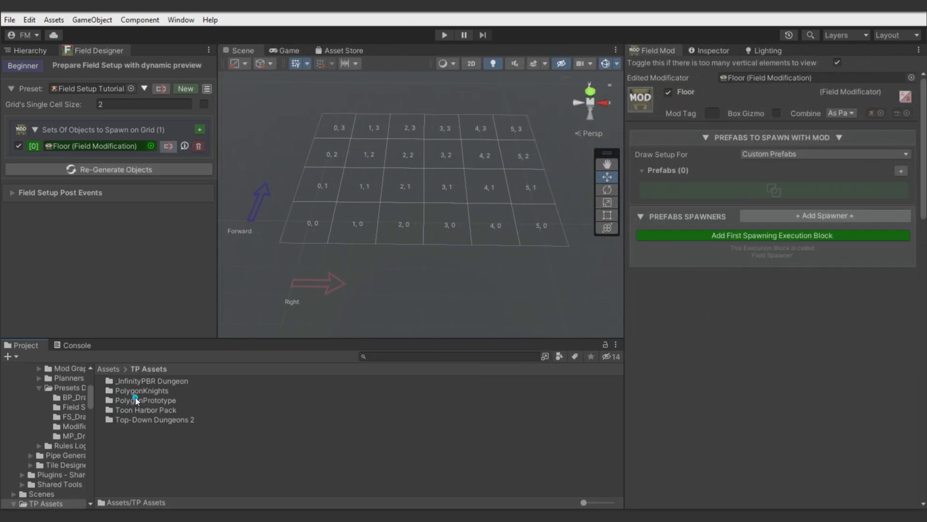
pyautogui.doubleClick(134, 382)
pyautogui.doubleClick(133, 383)
pyautogui.doubleClick(128, 418)
pyautogui.doubleClick(125, 382)
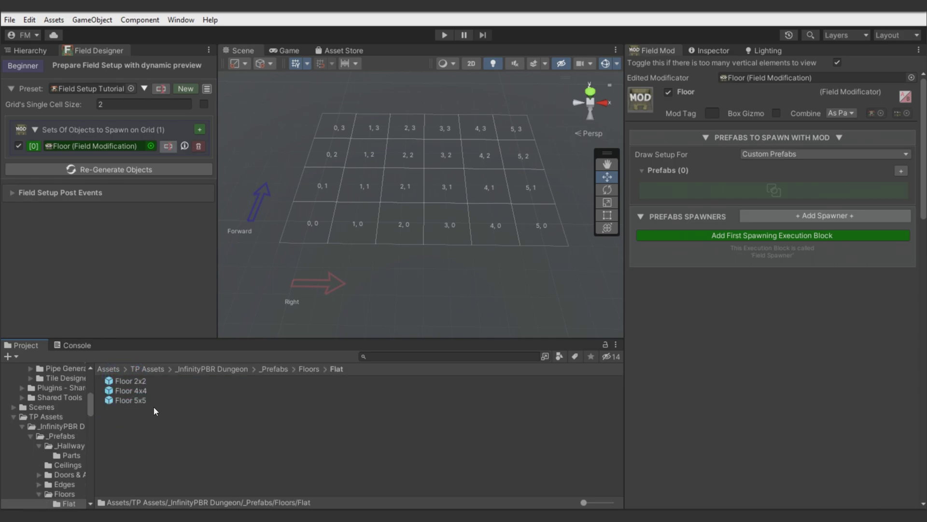
pyautogui.moveTo(134, 392); pyautogui.dragTo(714, 194)
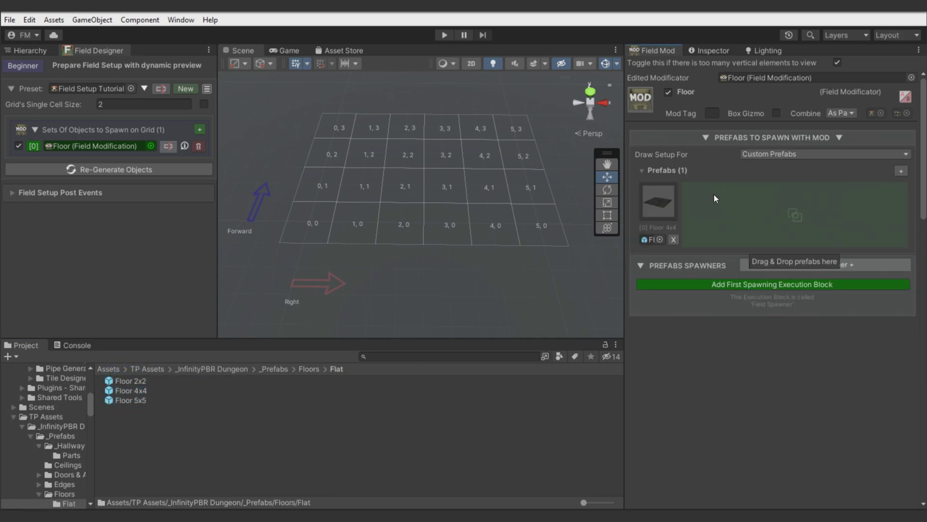
# - Add a first spawner for the Floor 4x4 prefab, collapse the prefab list and re-generate the objects
pyautogui.click(725, 284)
pyautogui.click(702, 317)
pyautogui.click(721, 137)
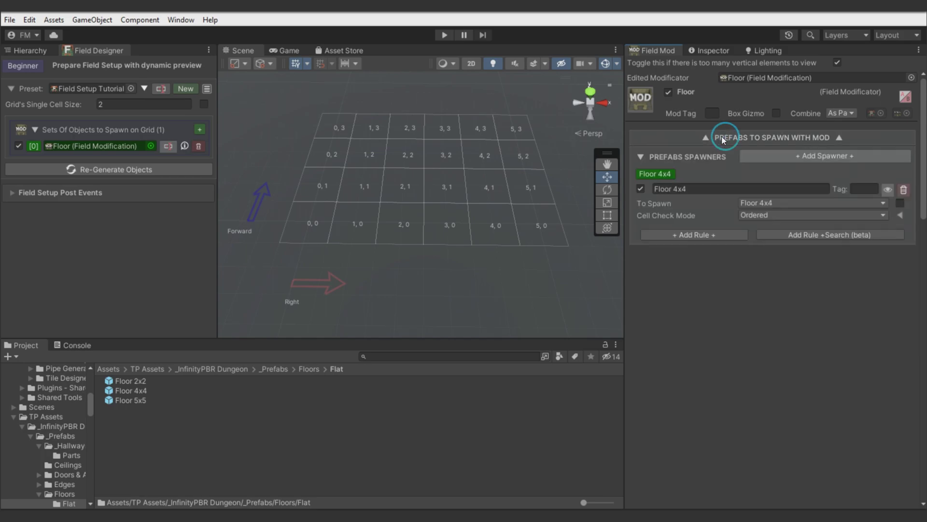
pyautogui.click(109, 169)
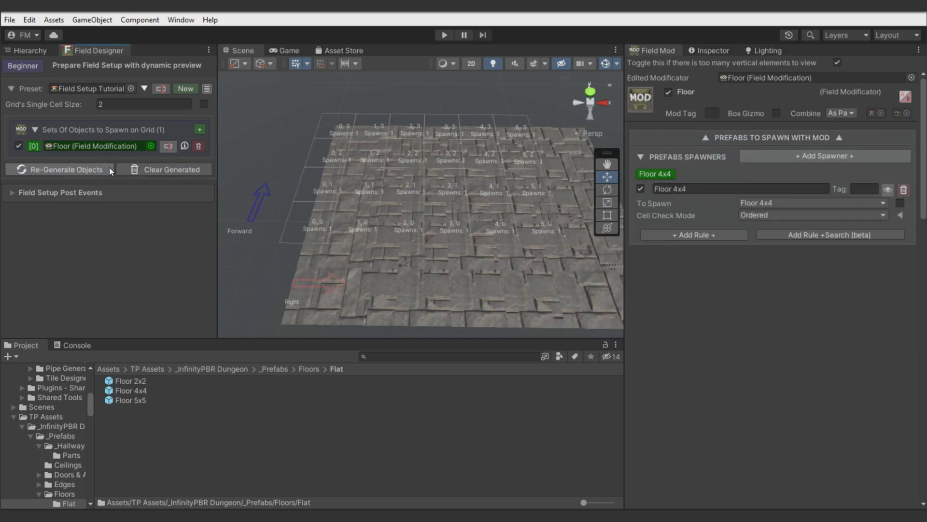
# - Set the grid's single cell size to 4
pyautogui.moveTo(399, 210)
pyautogui.mouseDown(button='right')
pyautogui.moveTo(407, 233)
pyautogui.moveTo(383, 217)
pyautogui.moveTo(397, 217)
pyautogui.mouseUp(button='right')
pyautogui.moveTo(69, 104); pyautogui.dragTo(116, 101)
pyautogui.doubleClick(116, 100)
pyautogui.write('4')
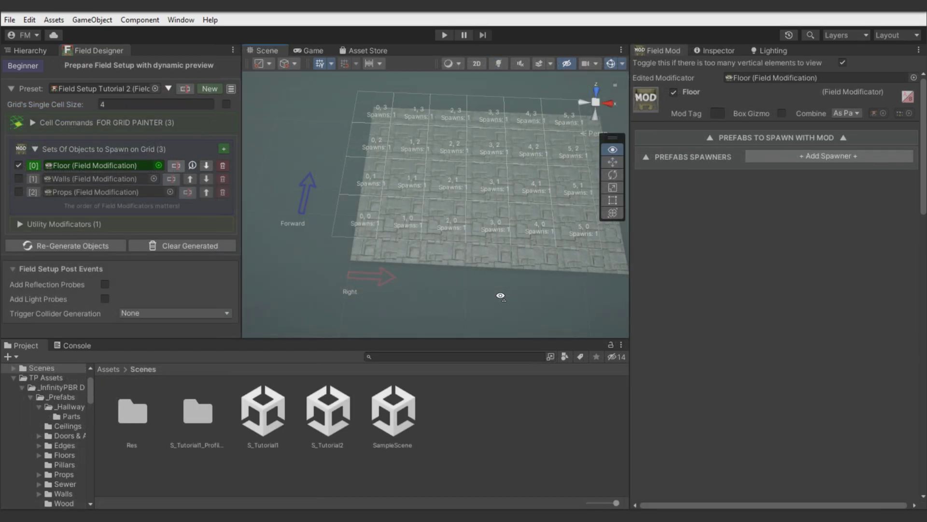
# - Select the generated floor tile at the grid's 0, 0 corner and rotate it around its Y axis to check its pivot
pyautogui.moveTo(500, 295); pyautogui.dragTo(501, 304, button='right')
pyautogui.press('w')
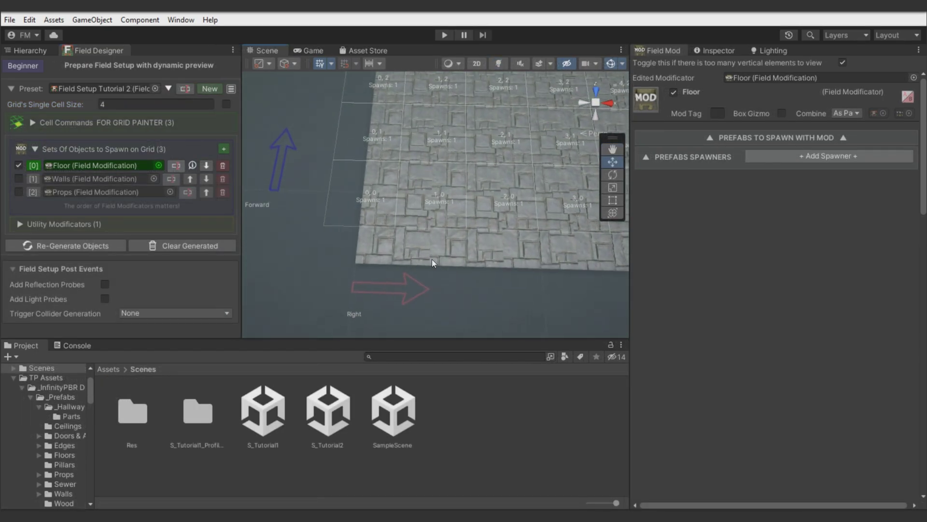
pyautogui.click(426, 259)
pyautogui.press('w')
pyautogui.press('a')
pyautogui.moveTo(499, 262); pyautogui.dragTo(514, 262, button='right')
pyautogui.click(715, 50)
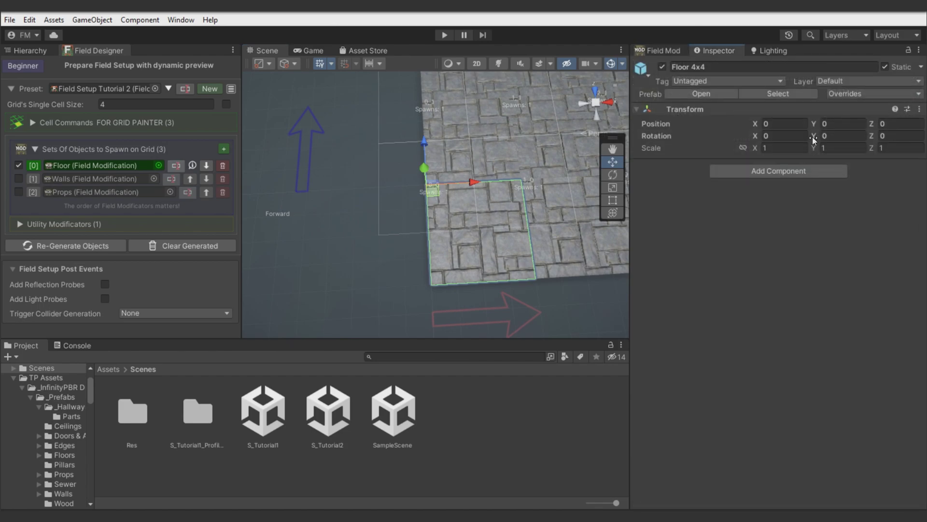
pyautogui.moveTo(814, 136); pyautogui.dragTo(612, 260)
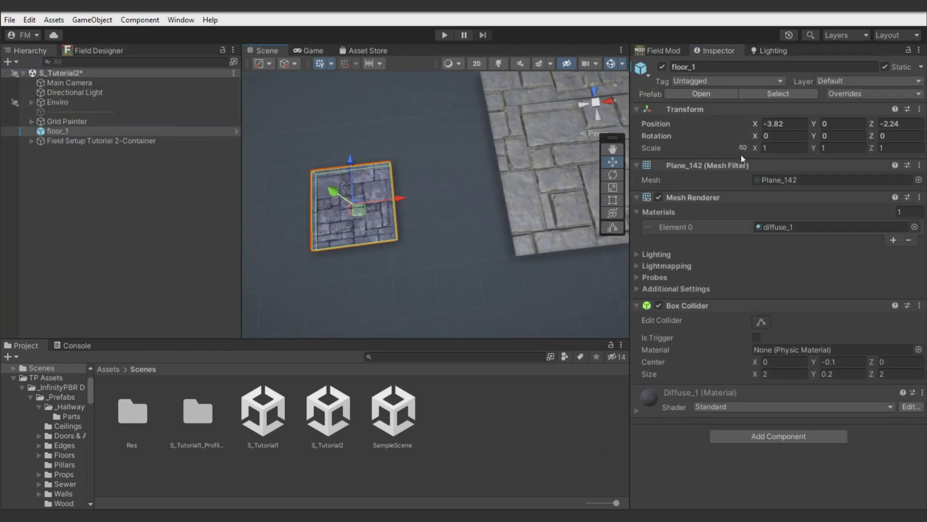
# - Rotate the floor_1 tile around its Y axis and move a Floor 4x4 tile beside it to compare their pivots
pyautogui.moveTo(816, 136); pyautogui.dragTo(663, 188)
pyautogui.click(539, 211)
pyautogui.moveTo(489, 124); pyautogui.dragTo(403, 135)
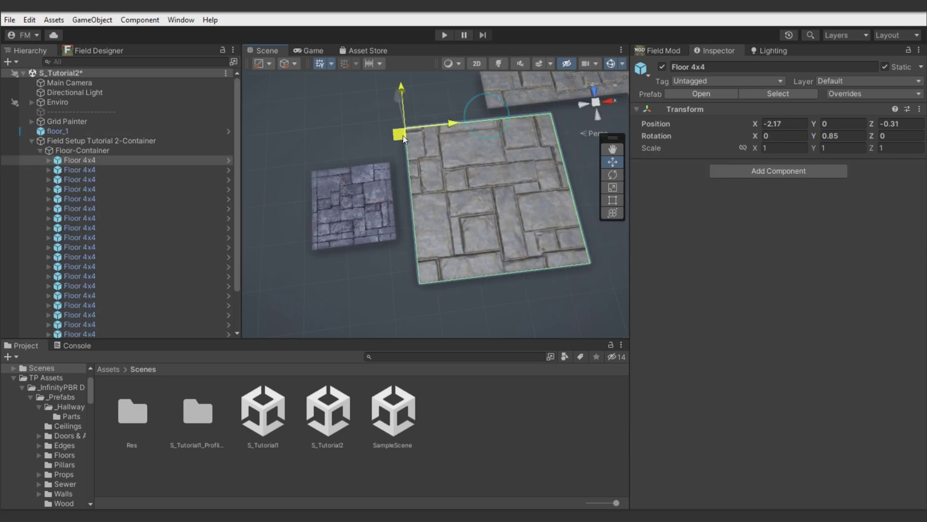
pyautogui.click(344, 209)
pyautogui.click(497, 215)
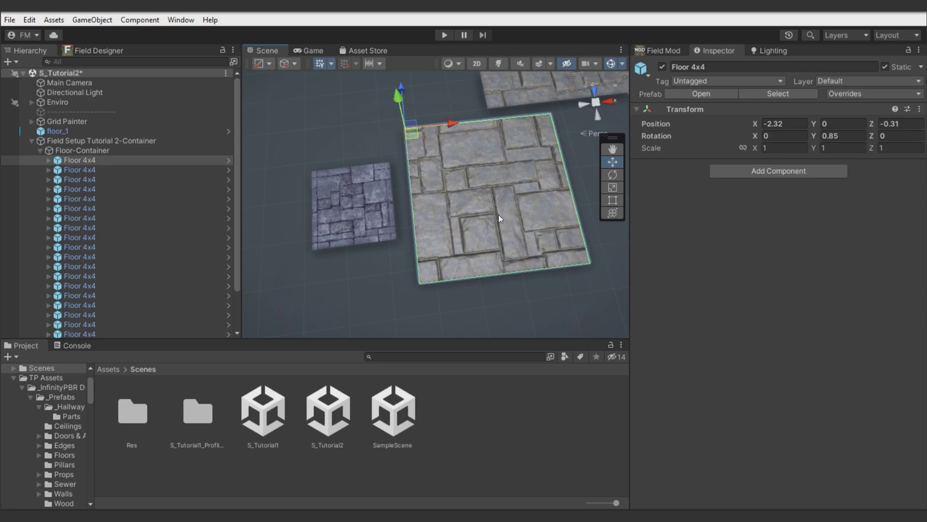
pyautogui.scroll(-2, 499, 215)
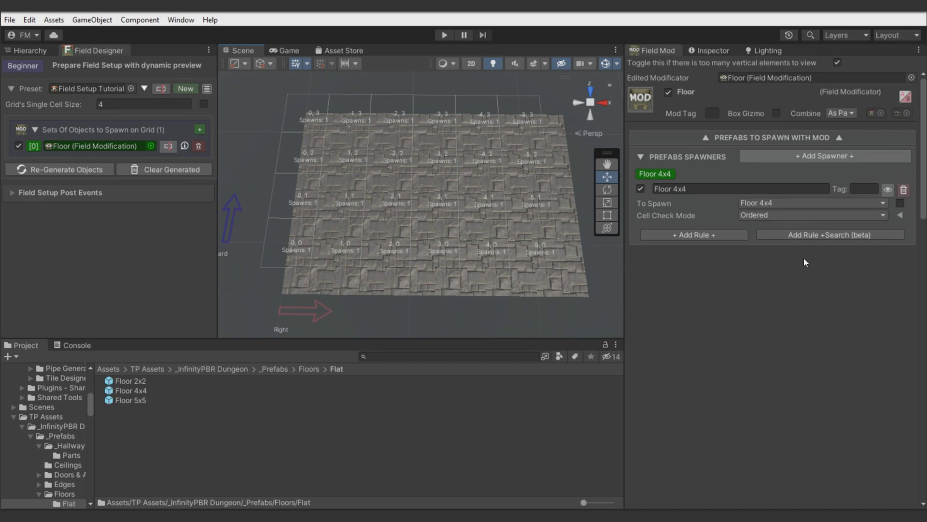
# - Add a Floor Placer rule to the Floor 4x4 spawner with a direct offset of X -0.5 and Z 0.5 cells
pyautogui.click(796, 234)
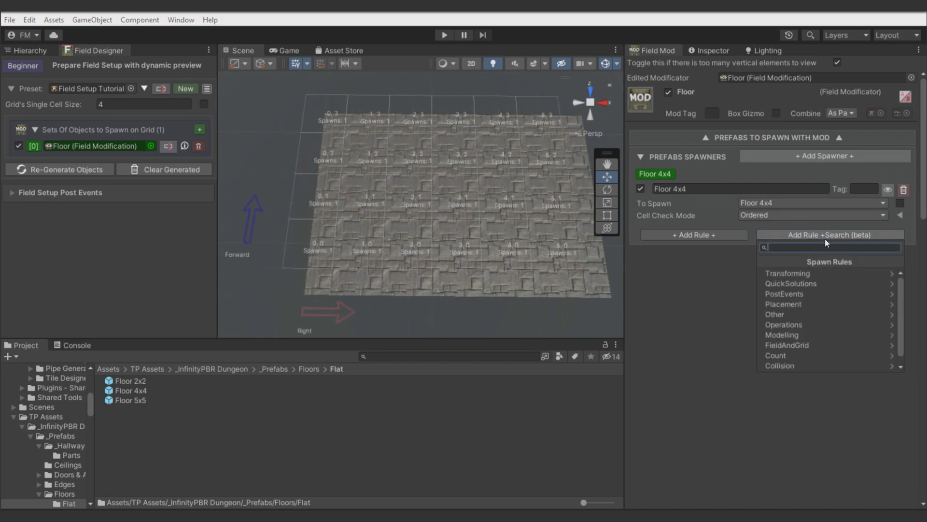
pyautogui.write('floo')
pyautogui.press('Return')
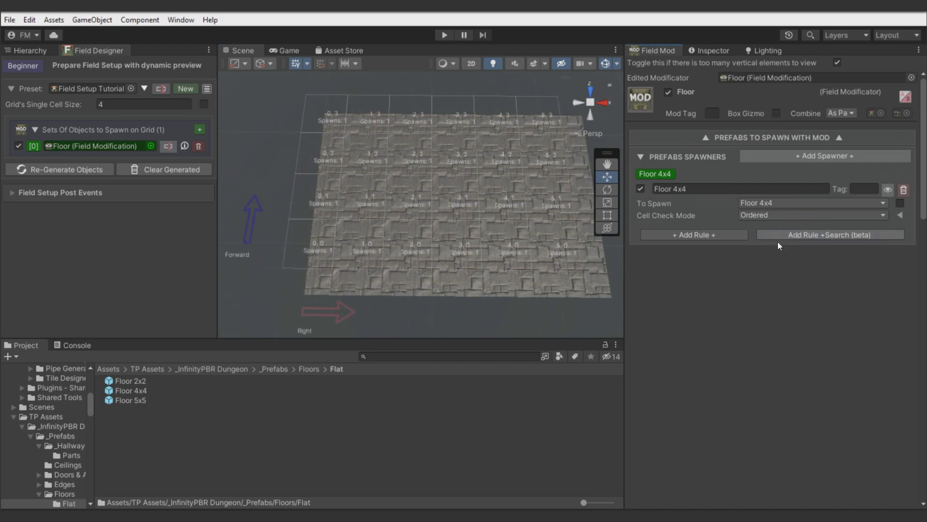
pyautogui.click(894, 282)
pyautogui.click(887, 307)
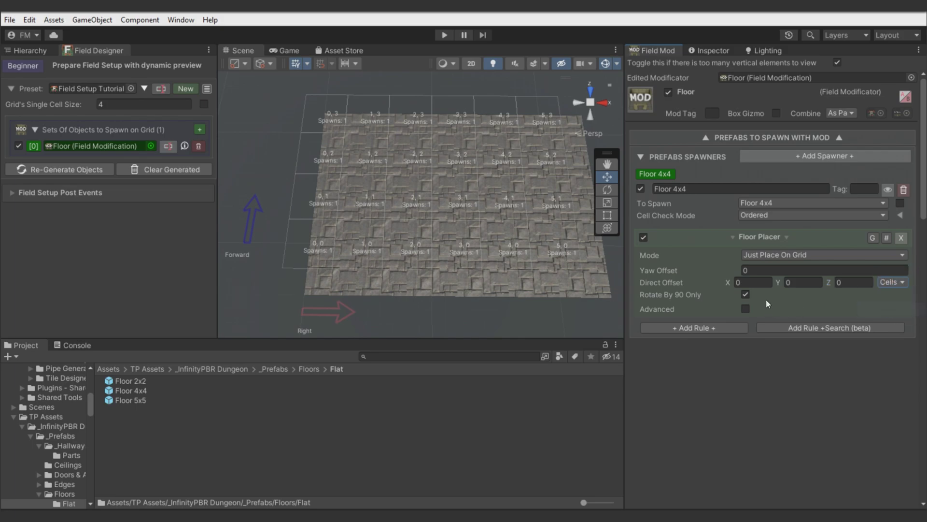
pyautogui.click(751, 282)
pyautogui.write('-.5')
pyautogui.click(845, 276)
pyautogui.write('.5')
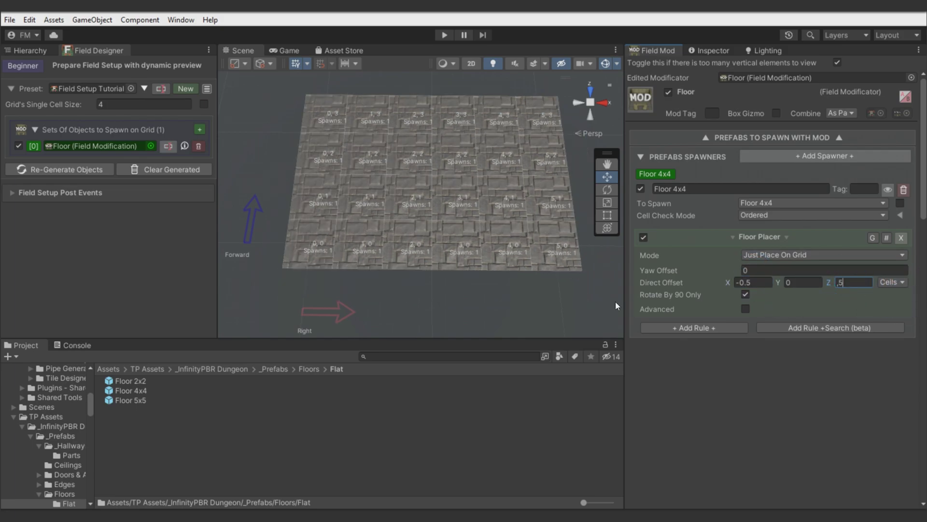
pyautogui.click(445, 277)
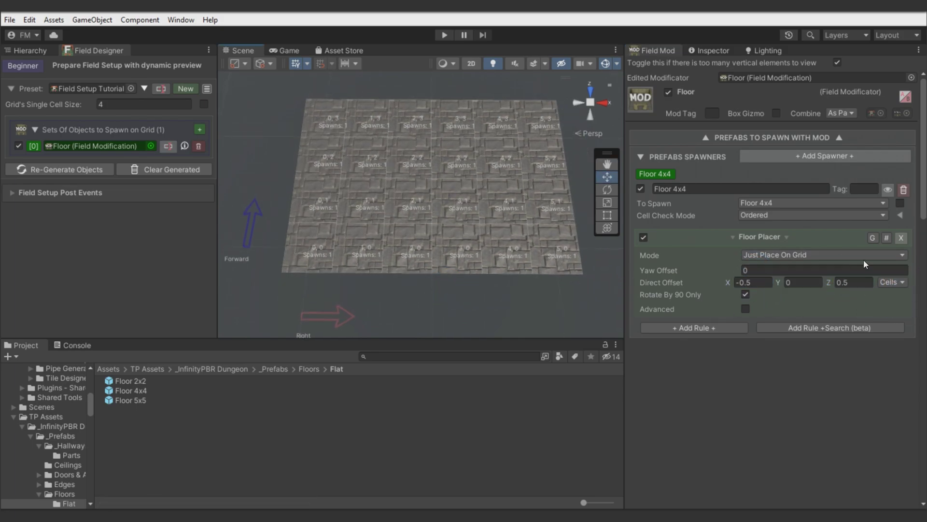
# - Remove the Floor Placer rule from the Floor 4x4 spawner and re-generate the objects
pyautogui.click(900, 236)
pyautogui.click(68, 170)
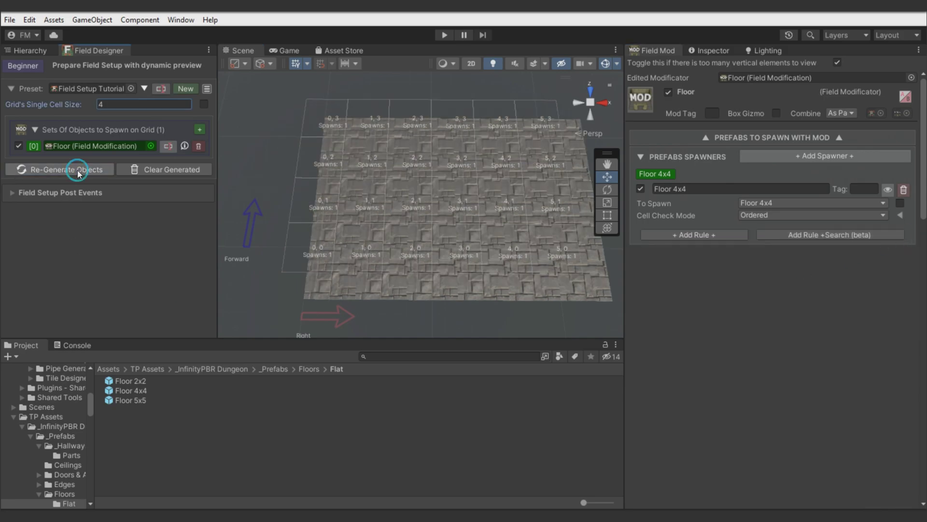
# - Add a Direct Offset rule to the Floor 4x4 spawner with an offset of X -2 and Z 2 units
pyautogui.click(806, 237)
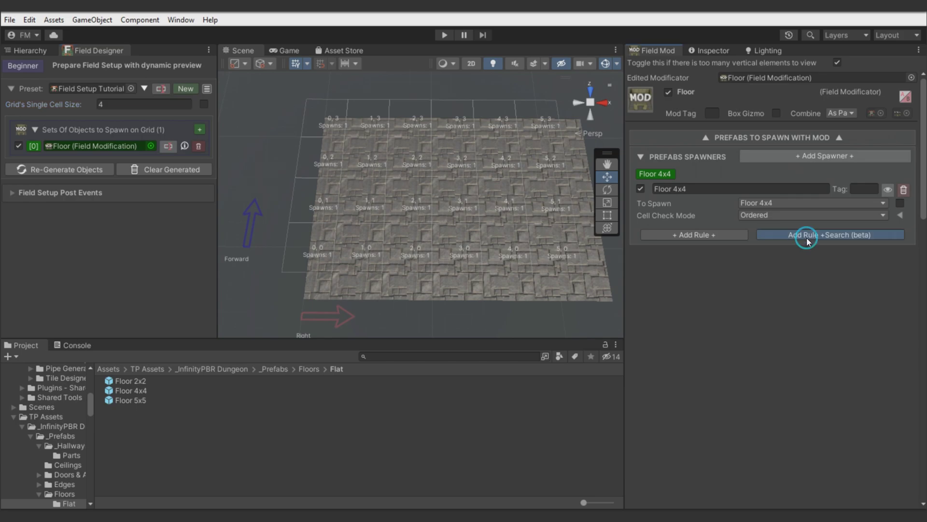
pyautogui.write('dire')
pyautogui.press('Return')
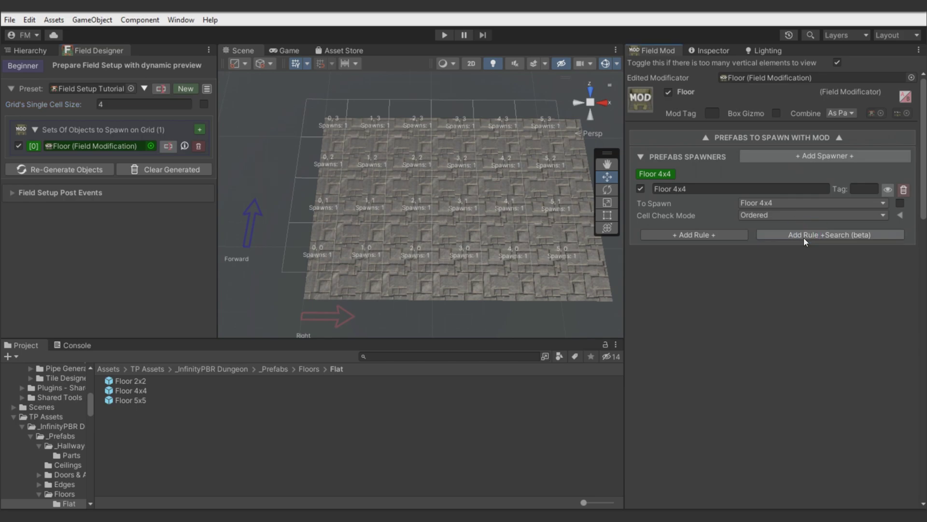
pyautogui.write('-')
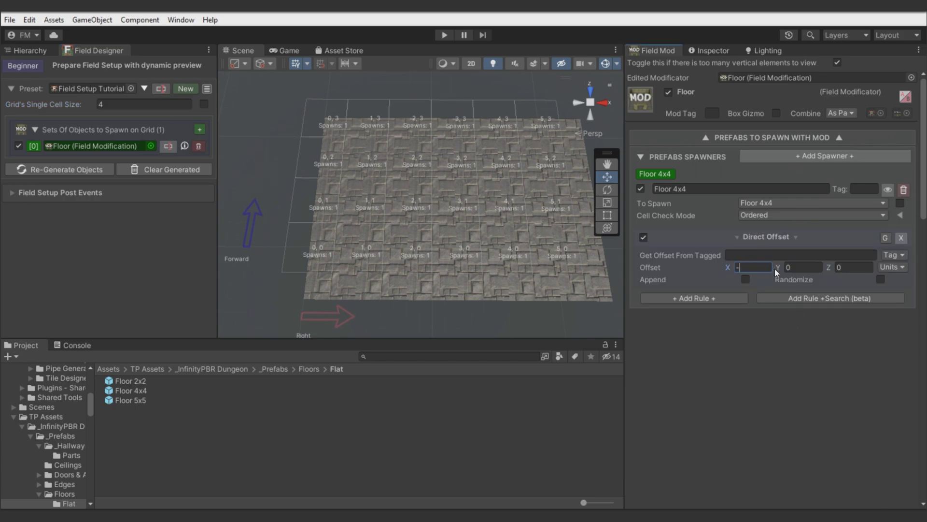
pyautogui.write('2')
pyautogui.click(860, 268)
pyautogui.write('2')
pyautogui.click(445, 269)
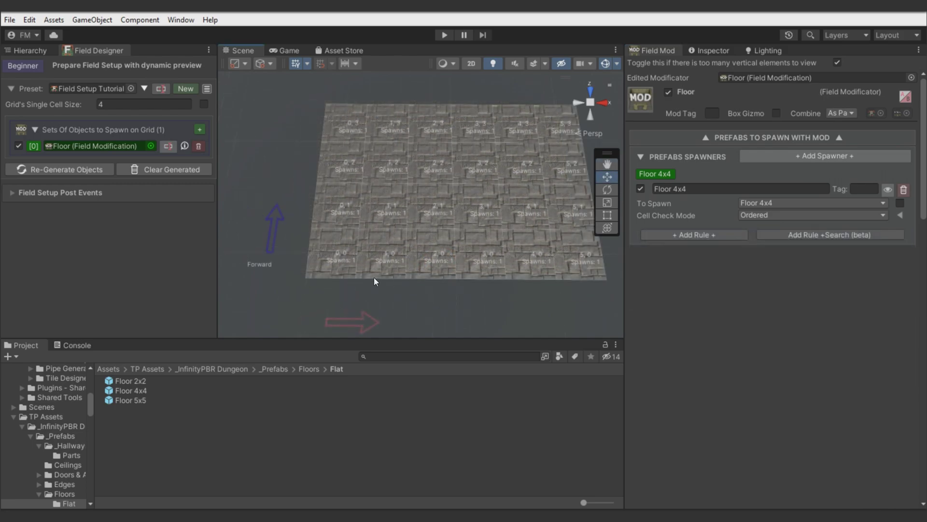
# - Select the offset floor tile at cell 0, 0 and rotate it around its Y axis in the Inspector
pyautogui.click(342, 249)
pyautogui.click(719, 54)
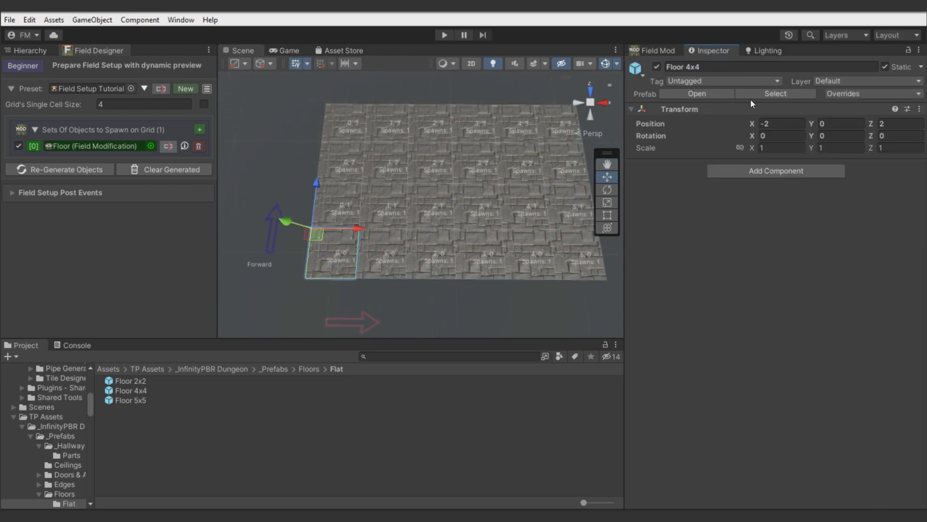
pyautogui.moveTo(811, 136); pyautogui.dragTo(130, 442)
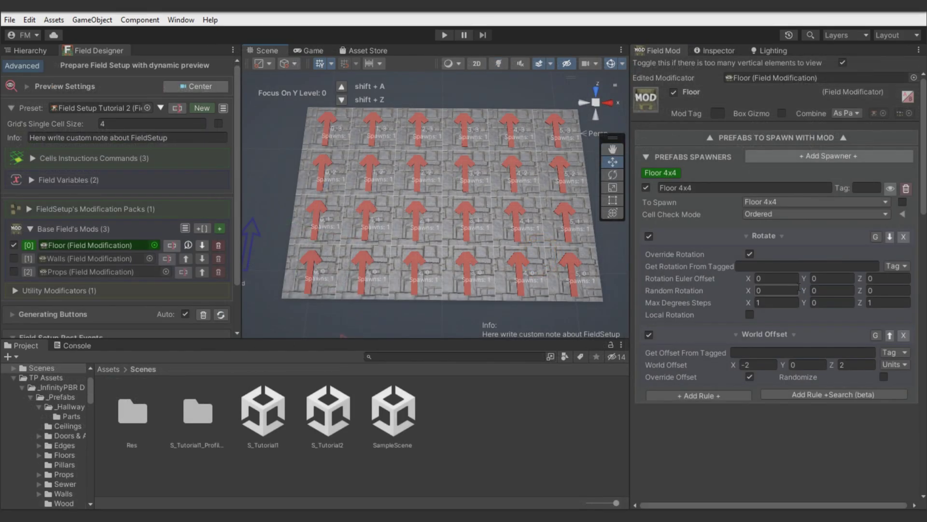
# - Set the floor tiles' Rotate rule to a random Y rotation of 360 with maximum degrees steps of 90 on Y
pyautogui.moveTo(804, 291); pyautogui.dragTo(107, 127)
pyautogui.write('360')
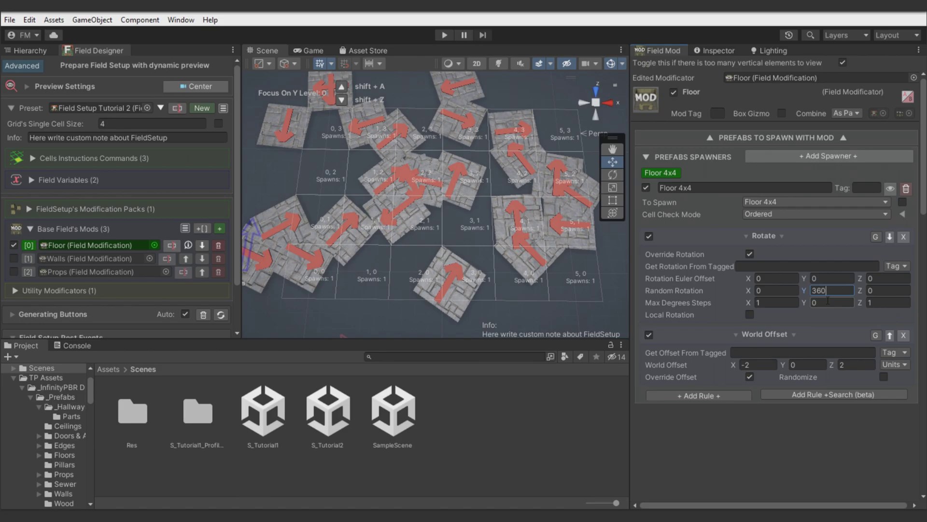
pyautogui.click(828, 301)
pyautogui.write('90')
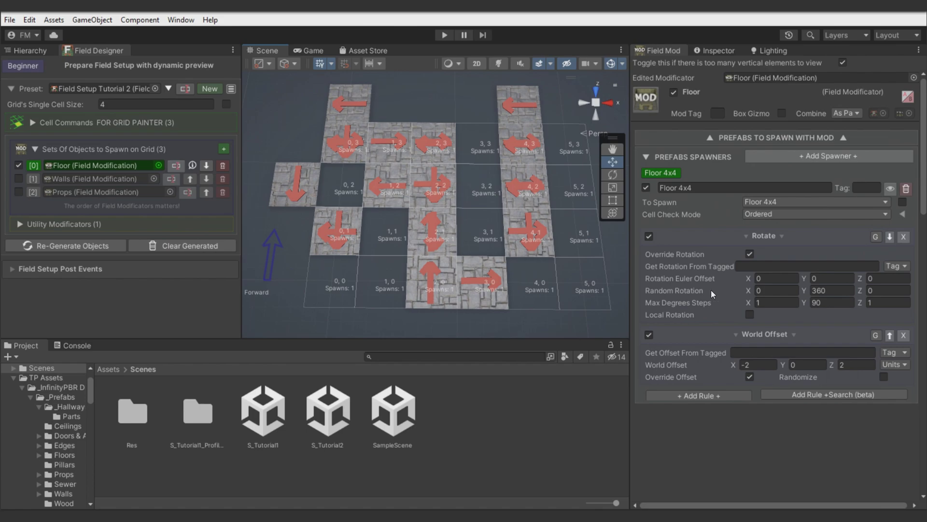
# - Replace the World Offset rule on the Floor 4x4 spawner with a Change Rotation Pivot rule
pyautogui.click(903, 334)
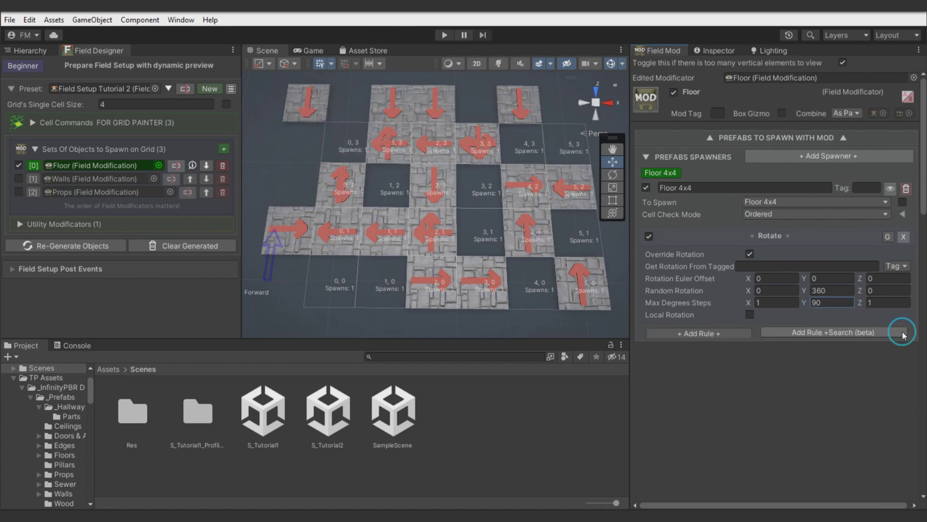
pyautogui.click(852, 331)
pyautogui.write('rotat')
pyautogui.press('Down')
pyautogui.press('Down')
pyautogui.press('Down')
pyautogui.press('Down')
pyautogui.press('Down')
pyautogui.press('Down')
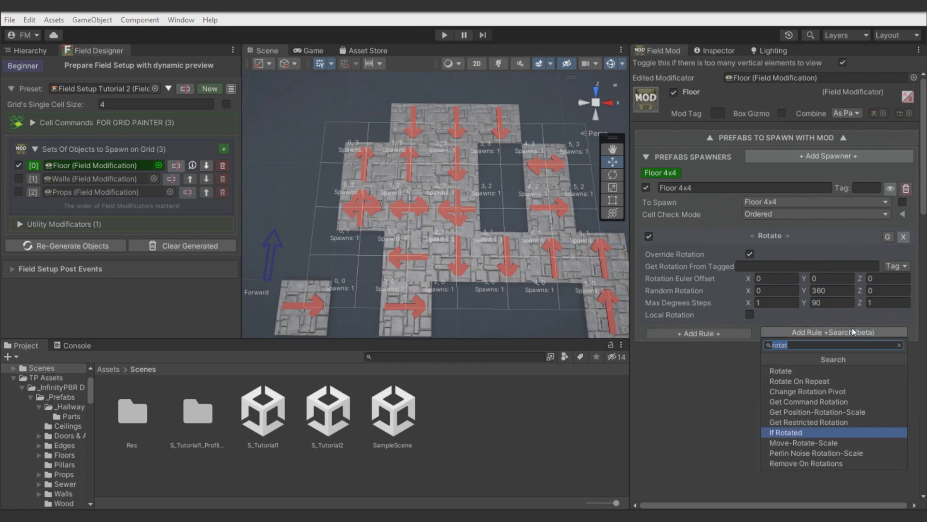
pyautogui.press('Up')
pyautogui.press('Up')
pyautogui.press('Up')
pyautogui.press('Up')
pyautogui.press('Escape')
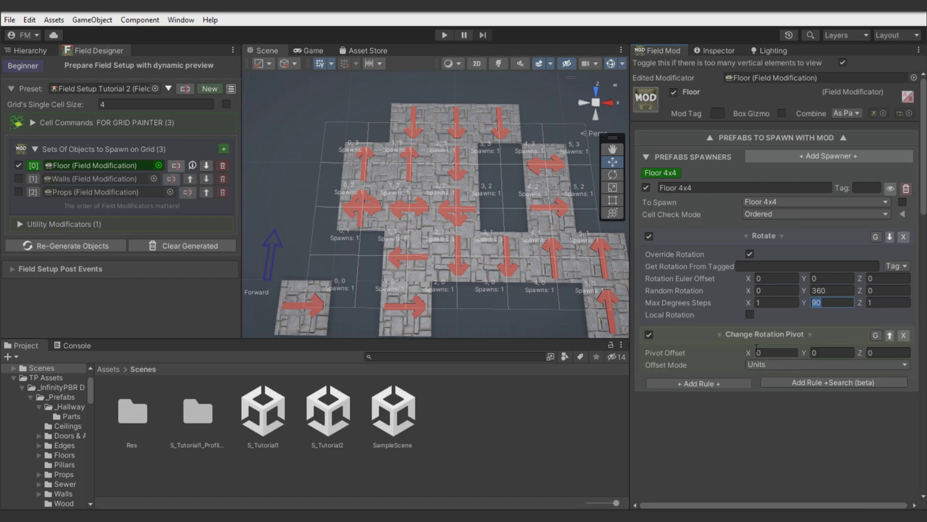
# - Set the rotation pivot offset to X -2 and Z 2 units and re-generate the objects
pyautogui.click(771, 352)
pyautogui.write('-2')
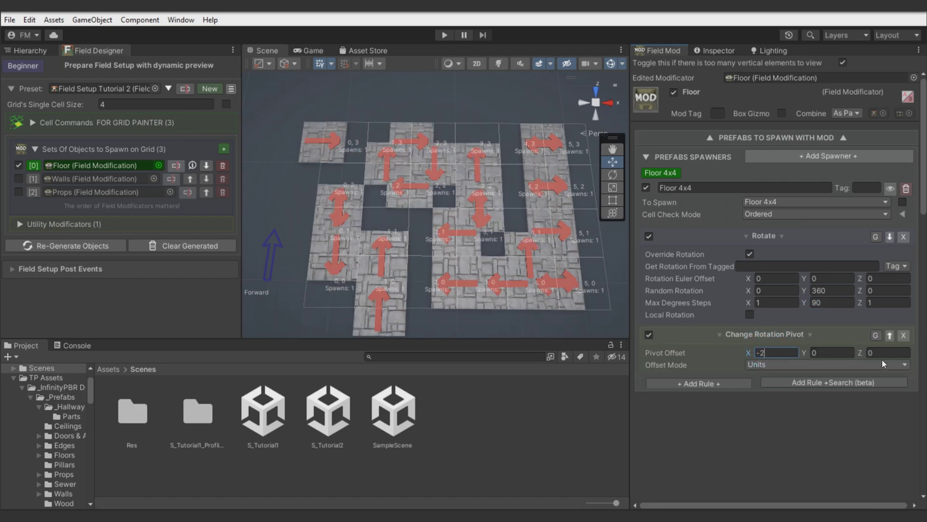
pyautogui.click(884, 353)
pyautogui.write('2')
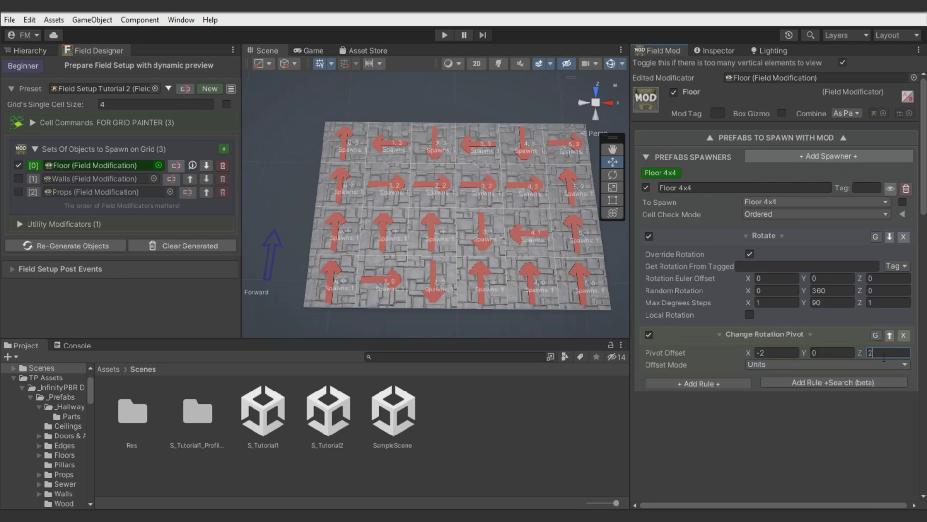
pyautogui.click(113, 246)
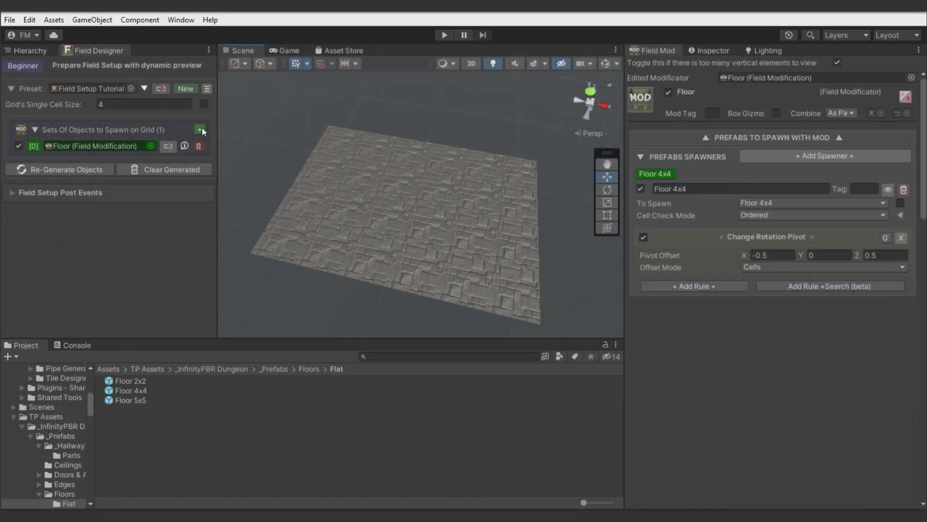
# - Add a second field modificator to the setup and save it as Walls
pyautogui.click(200, 129)
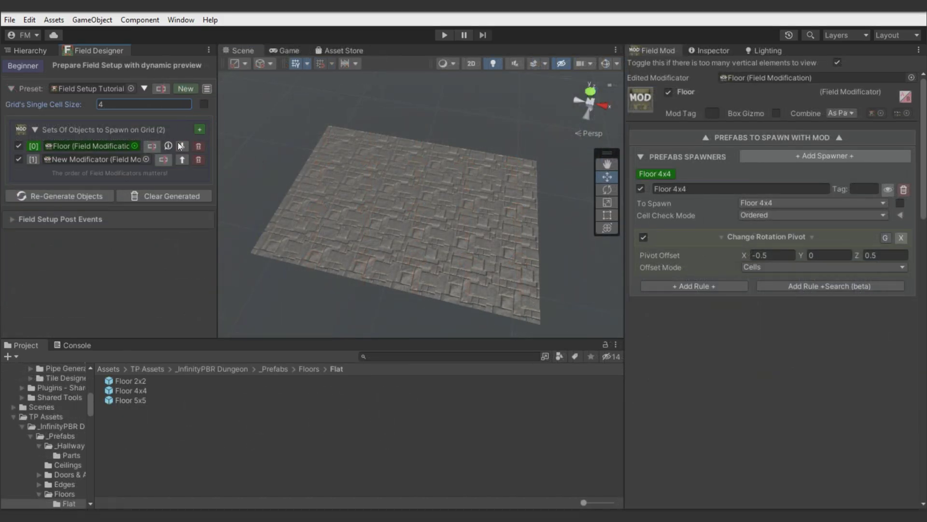
pyautogui.click(163, 159)
pyautogui.write('Walls')
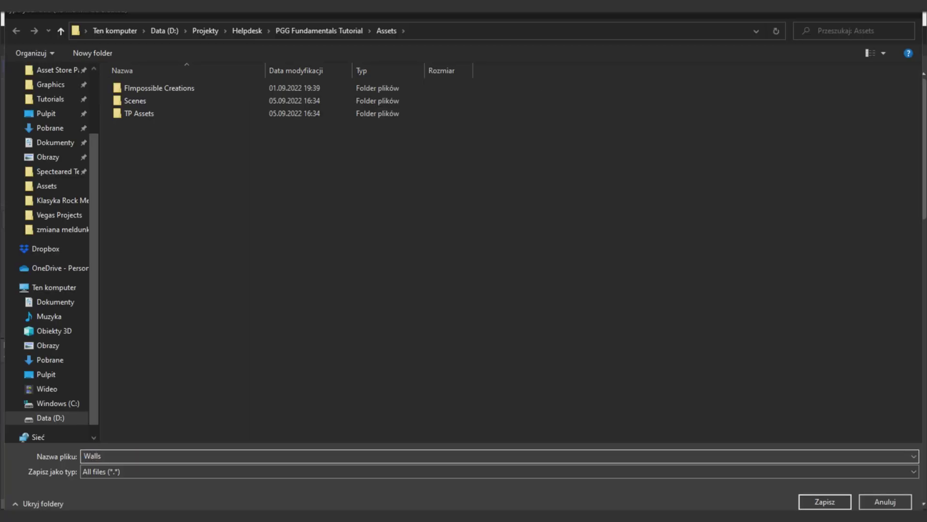
pyautogui.press('Return')
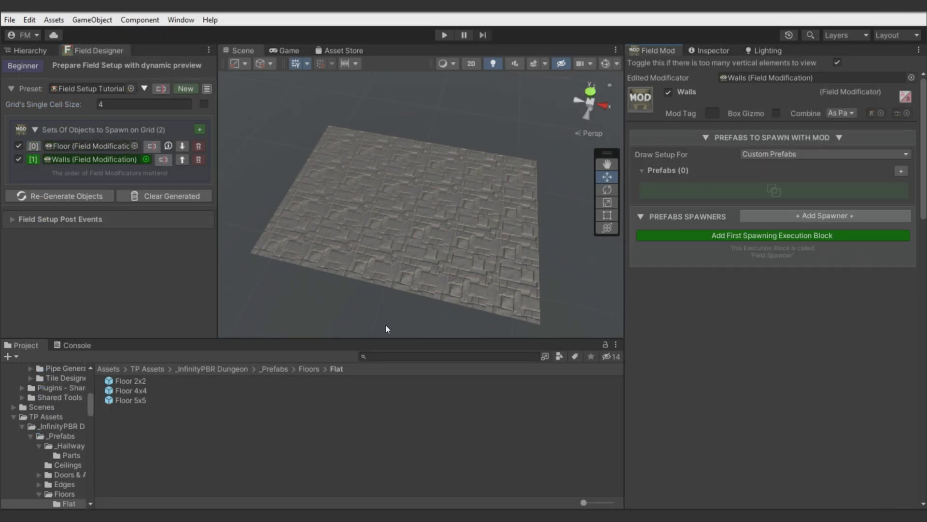
# - Add the Wall Set 4x5 prefab from the _Wall Sets folder to the Walls modificator and create a spawner for it
pyautogui.click(299, 369)
pyautogui.click(276, 368)
pyautogui.doubleClick(124, 458)
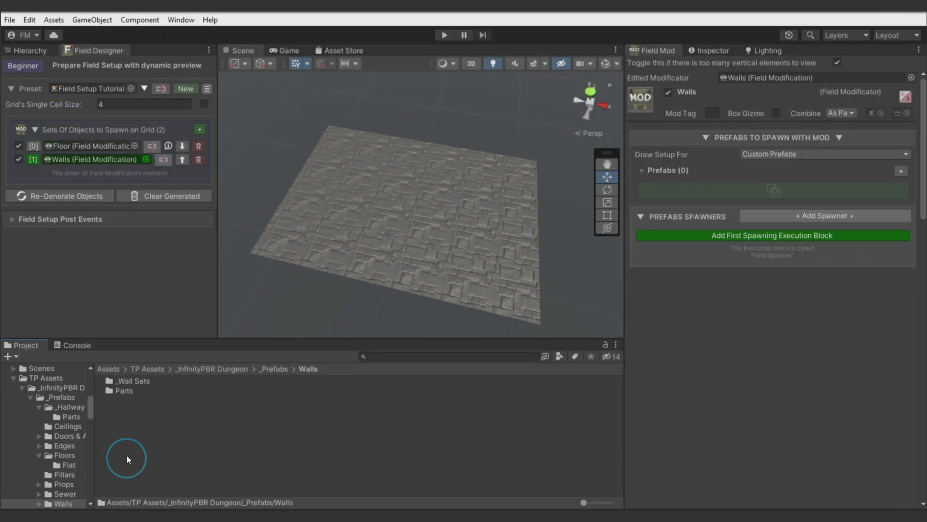
pyautogui.doubleClick(128, 382)
pyautogui.moveTo(128, 380); pyautogui.dragTo(715, 193)
pyautogui.click(724, 284)
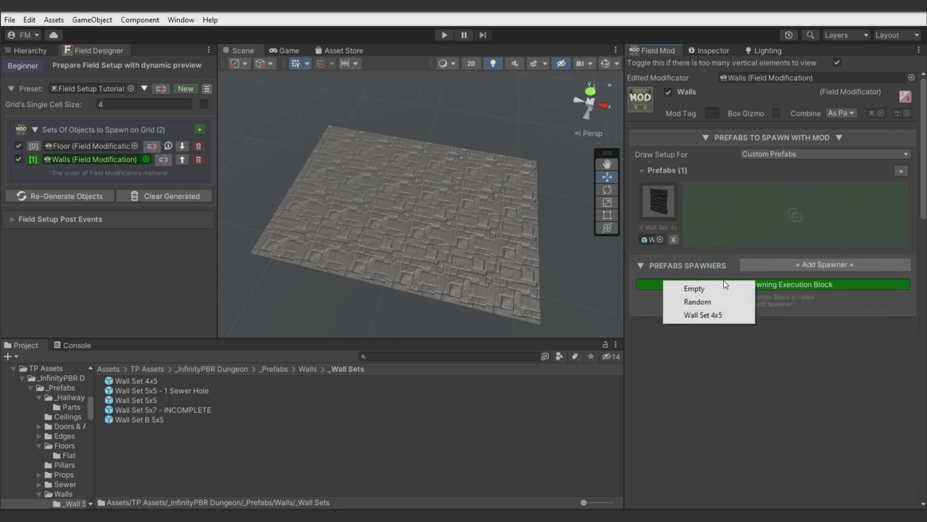
pyautogui.click(708, 314)
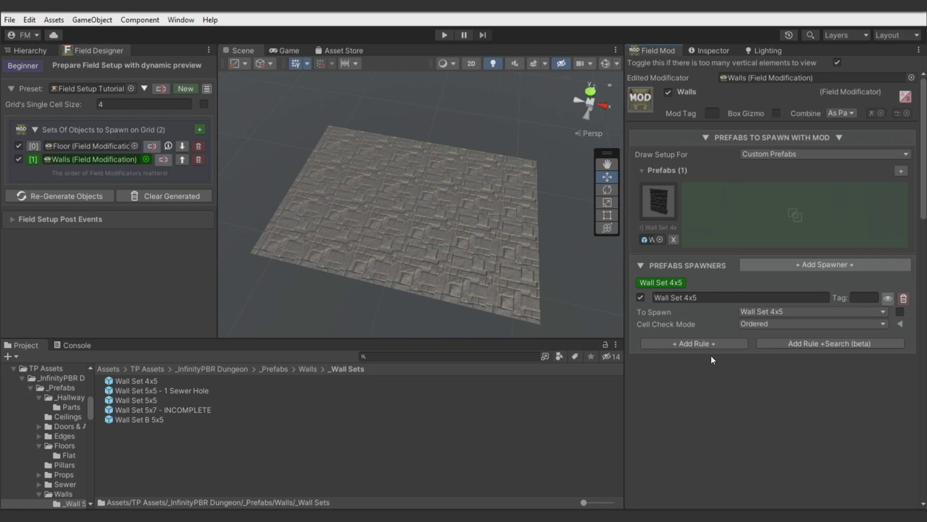
# - Add a Wall Placer rule to the Wall Set 4x5 spawner and enable spawning on each side
pyautogui.click(775, 344)
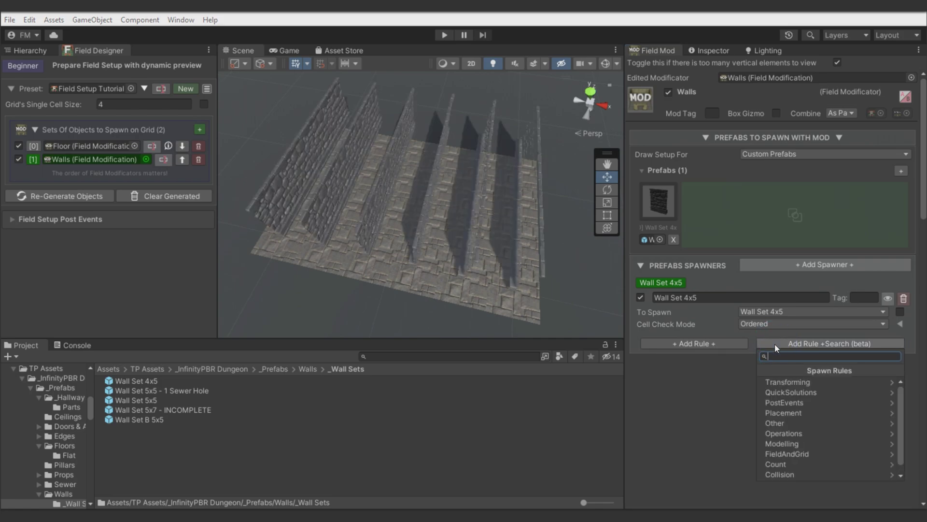
pyautogui.write('wall')
pyautogui.press('Return')
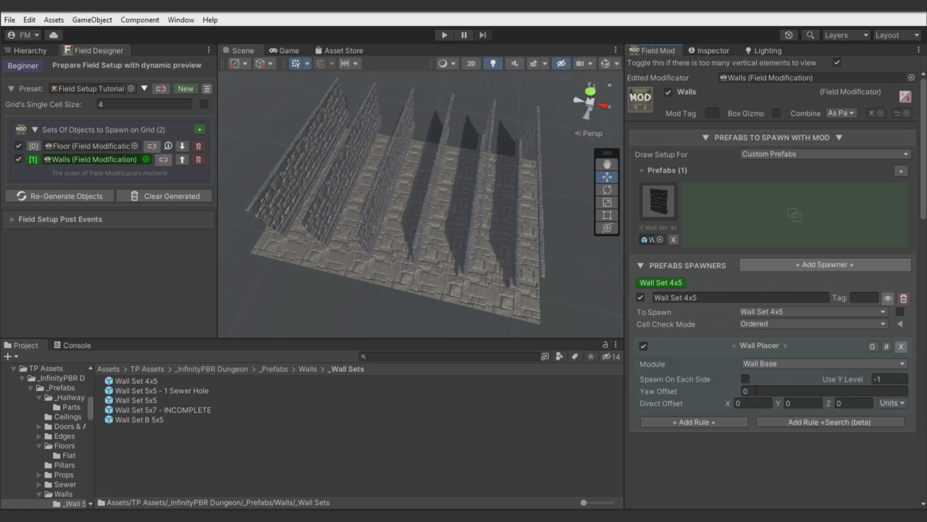
pyautogui.click(746, 380)
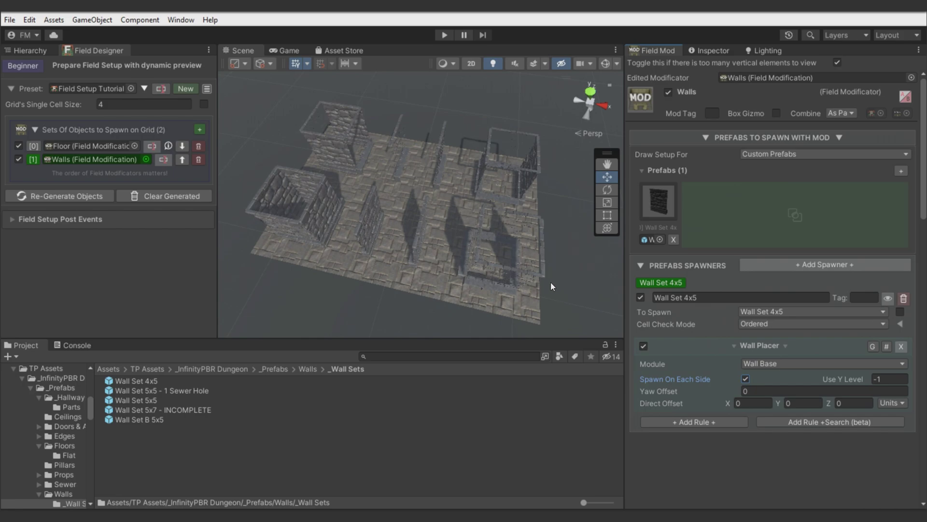
# - Set the Wall Placer's yaw offset to -90
pyautogui.click(746, 390)
pyautogui.moveTo(717, 392); pyautogui.dragTo(660, 163)
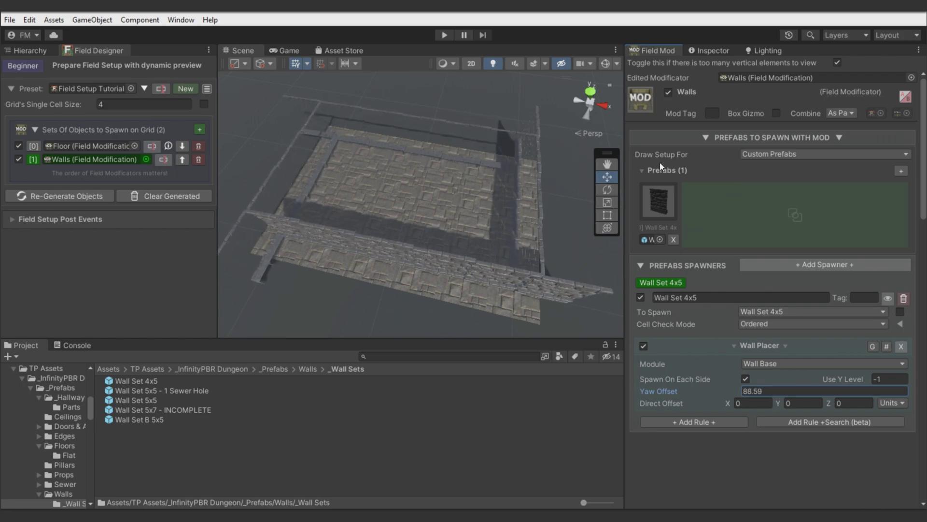
pyautogui.click(771, 389)
pyautogui.write('-90')
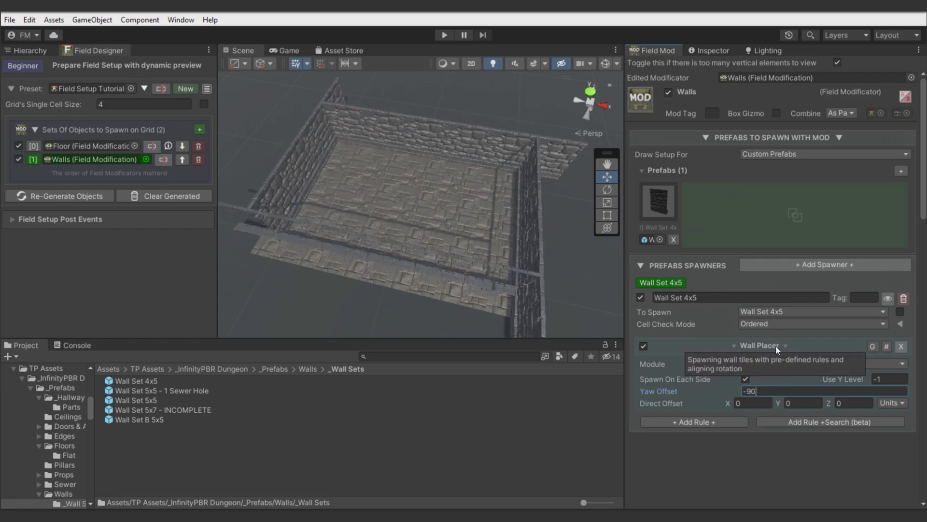
pyautogui.moveTo(471, 242)
pyautogui.mouseDown(button='right')
pyautogui.moveTo(472, 259)
pyautogui.moveTo(474, 241)
pyautogui.mouseUp(button='right')
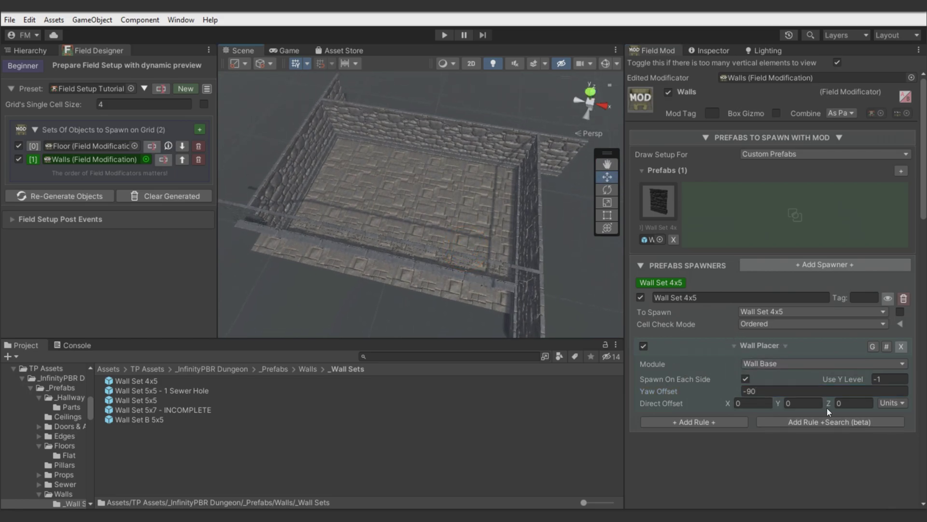
# - Set the Wall Placer's direct offset to X -0.5 and Z -0.5, measured in cells
pyautogui.click(893, 403)
pyautogui.click(885, 429)
pyautogui.click(754, 402)
pyautogui.write('-.5')
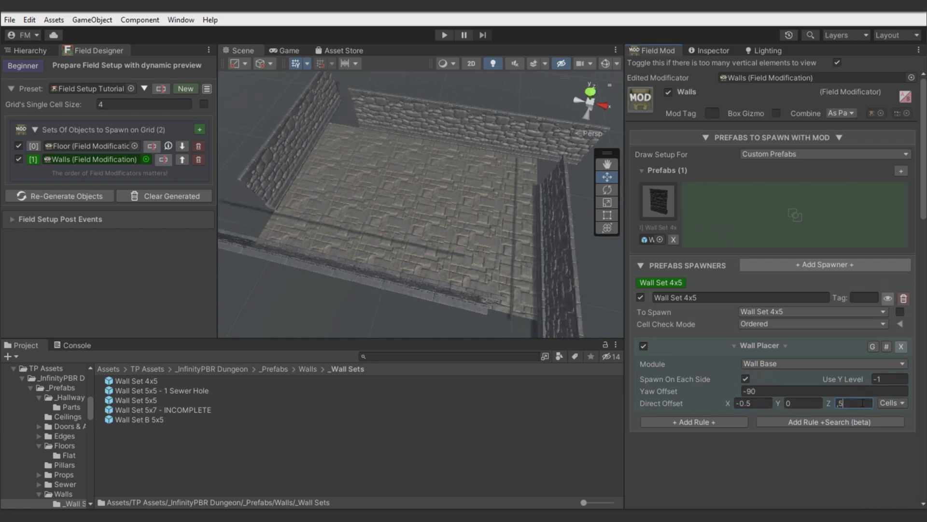
pyautogui.write('-')
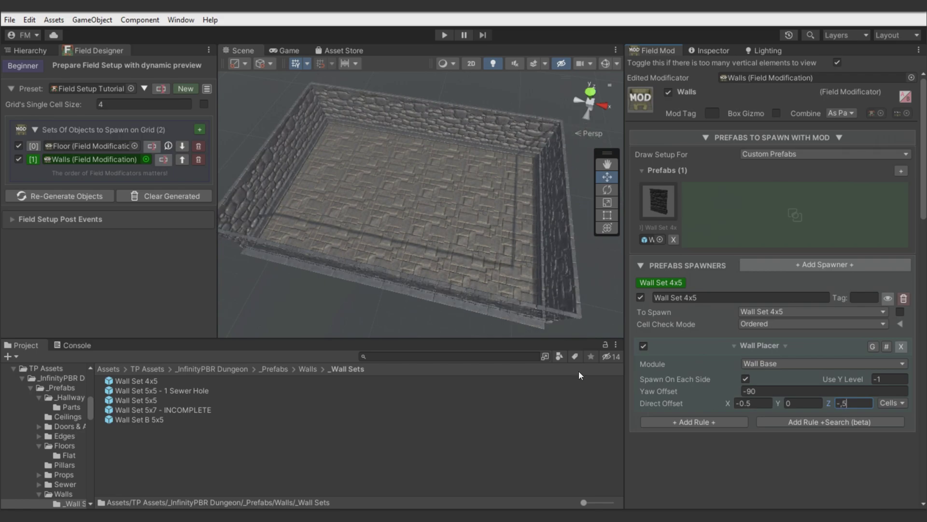
pyautogui.moveTo(477, 260); pyautogui.dragTo(483, 170, button='right')
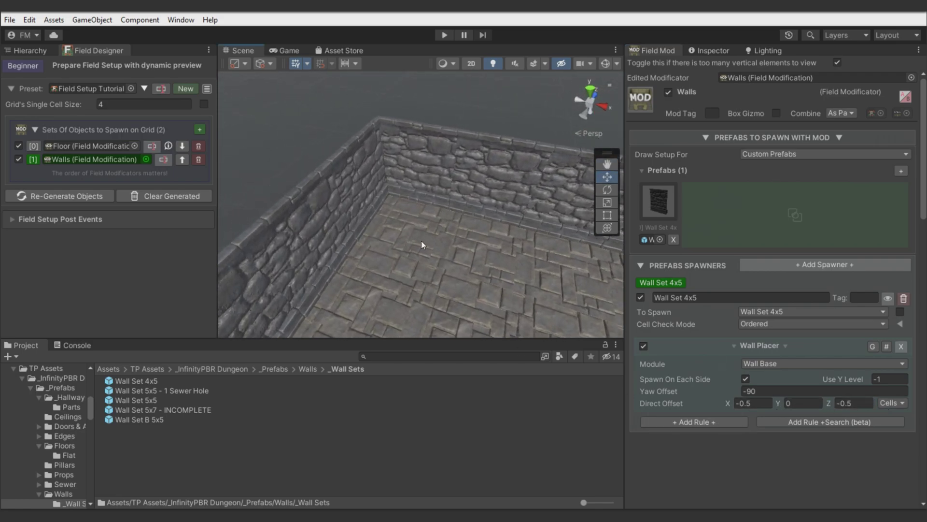
pyautogui.moveTo(422, 241); pyautogui.dragTo(416, 227, button='right')
pyautogui.click(410, 180)
pyautogui.moveTo(410, 193); pyautogui.dragTo(382, 198, button='right')
pyautogui.moveTo(415, 233); pyautogui.dragTo(460, 299, button='right')
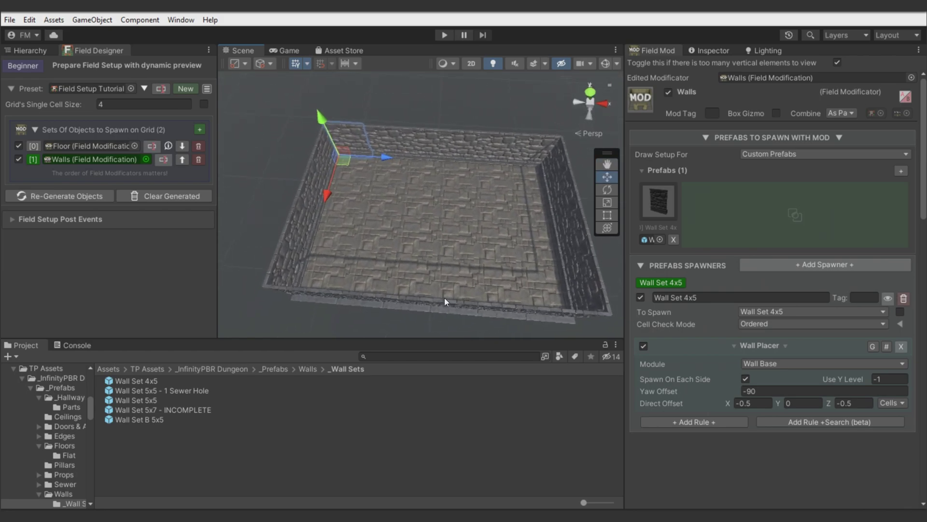
# - Add a third field modificator, save it as Lighting and open it for editing
pyautogui.click(199, 130)
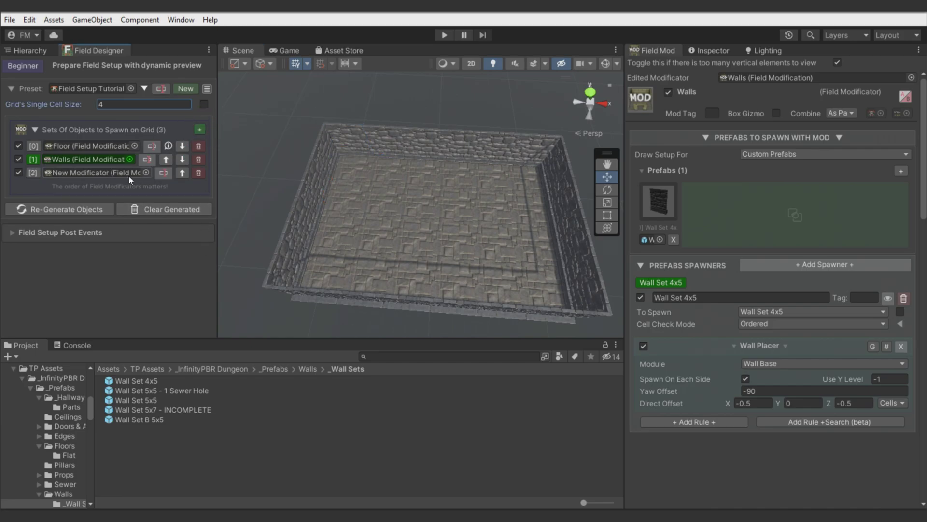
pyautogui.click(164, 173)
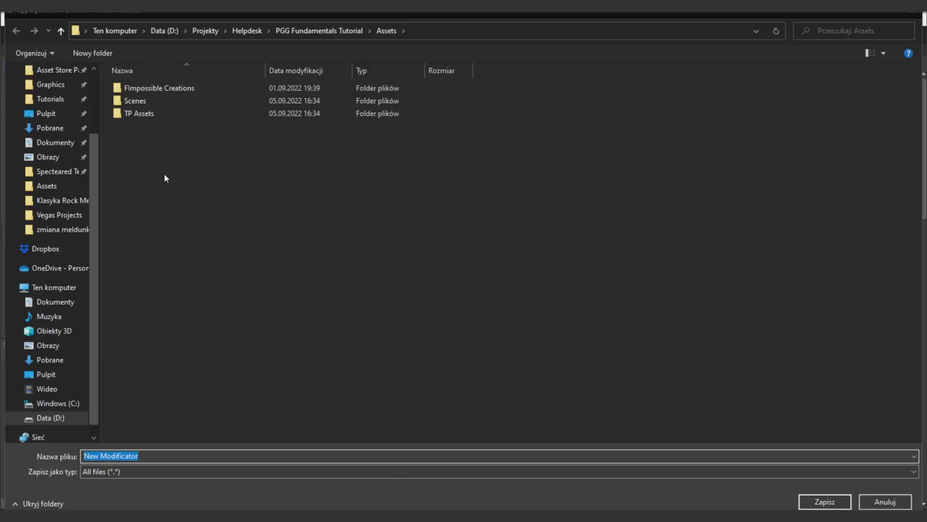
pyautogui.write('Lighting')
pyautogui.press('Return')
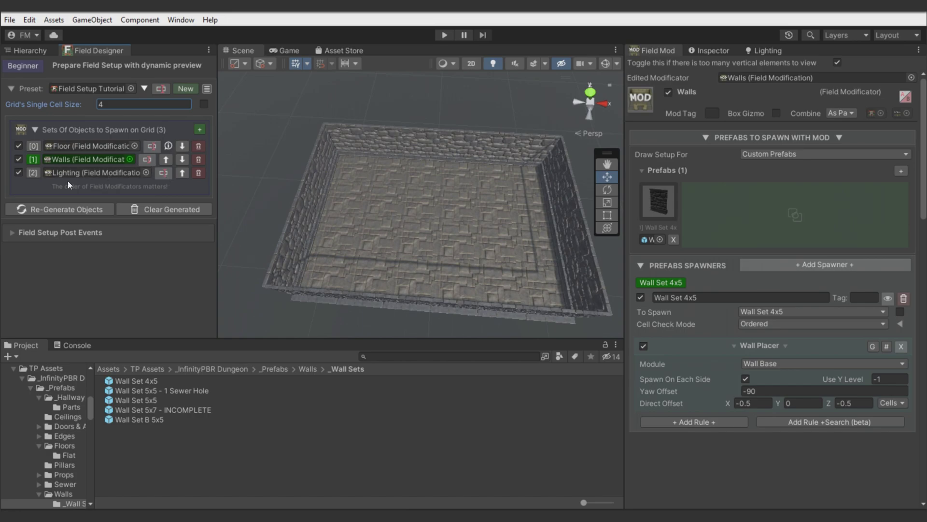
pyautogui.click(31, 172)
# - Add the Wall Torches prefab from the Props Lighting sets to the Lighting modificator and create a spawner for it
pyautogui.click(274, 368)
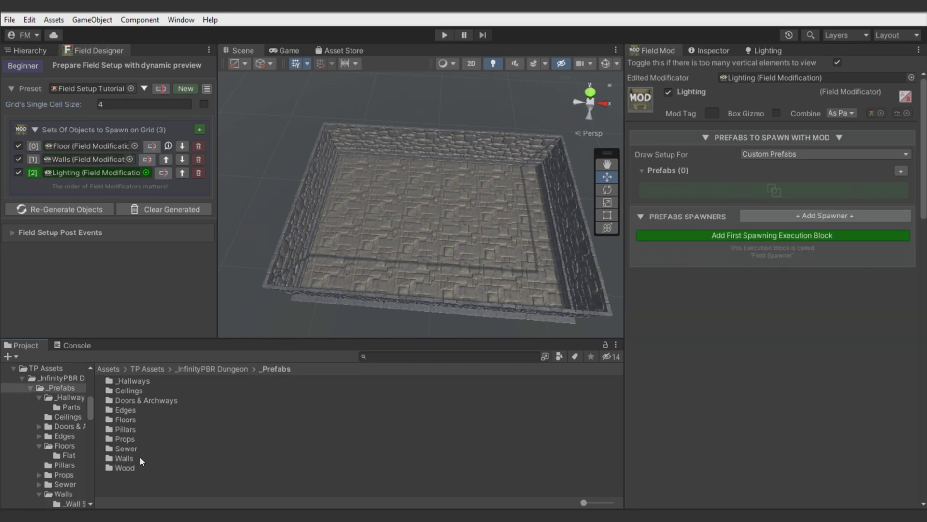
pyautogui.doubleClick(128, 439)
pyautogui.doubleClick(127, 390)
pyautogui.click(127, 381)
pyautogui.doubleClick(129, 382)
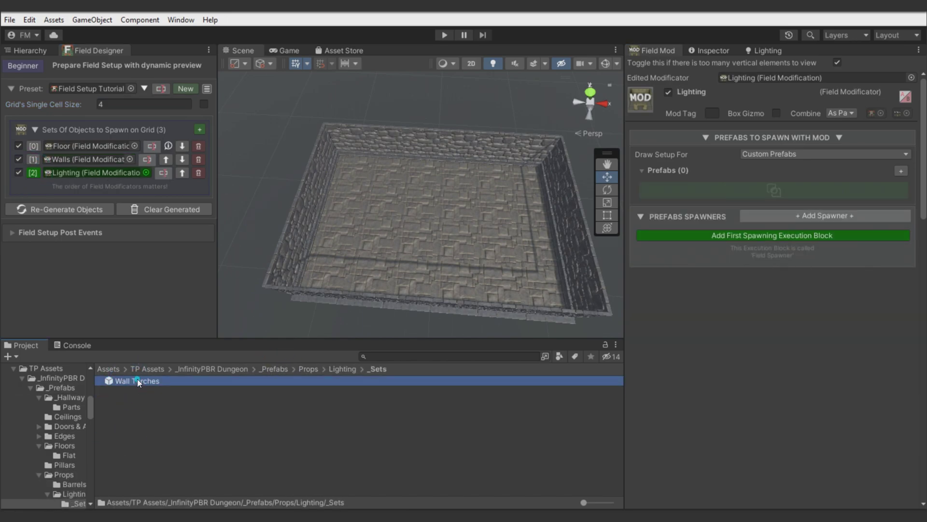
pyautogui.moveTo(130, 381); pyautogui.dragTo(677, 187)
pyautogui.click(713, 298)
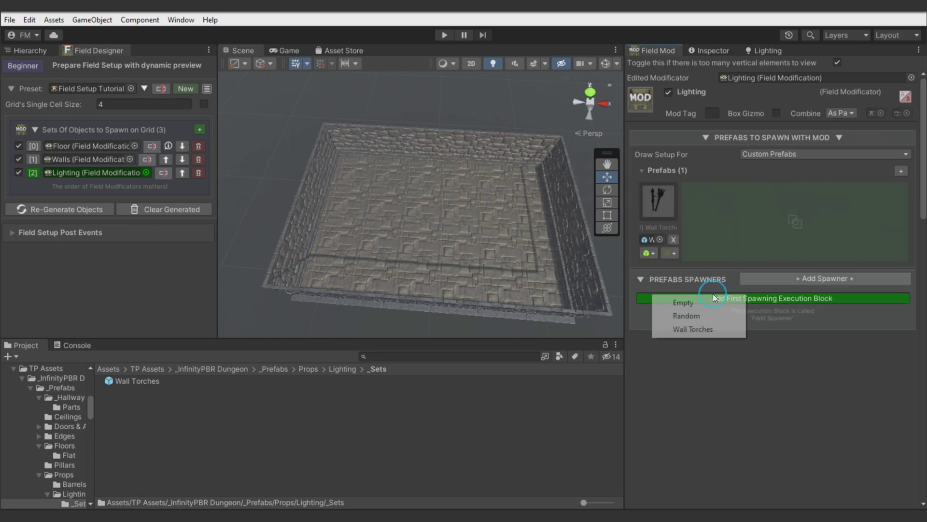
pyautogui.click(710, 323)
# - Add a Get Coordinates rule to the Wall Torches spawner that gets coordinates from objects tagged Wall
pyautogui.click(784, 359)
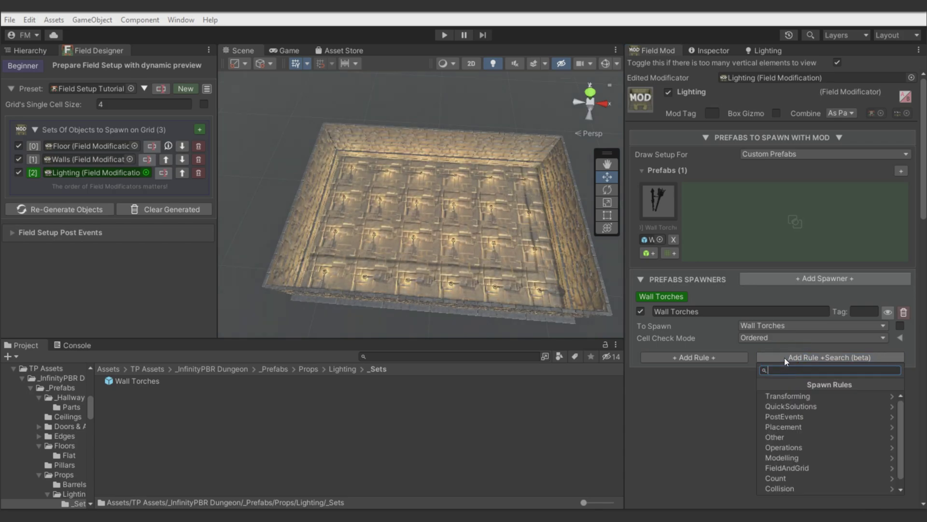
pyautogui.write('getc')
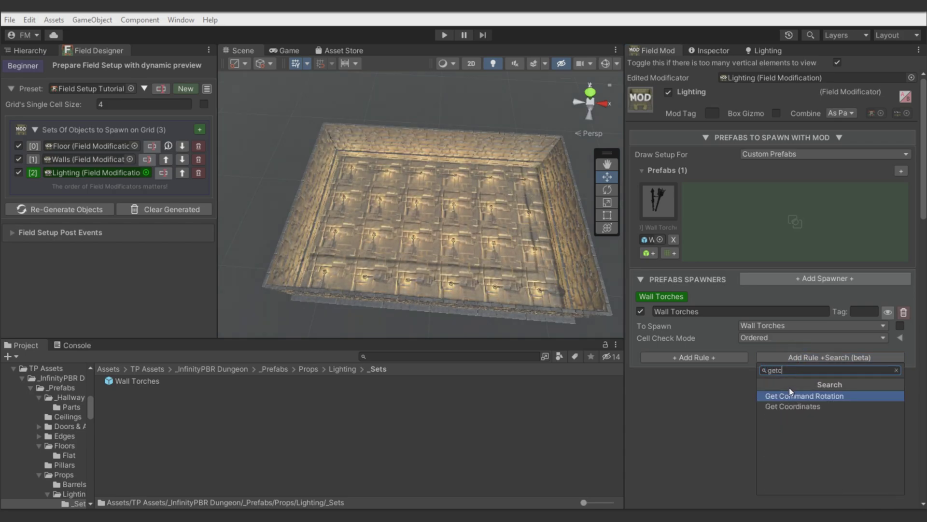
pyautogui.click(785, 406)
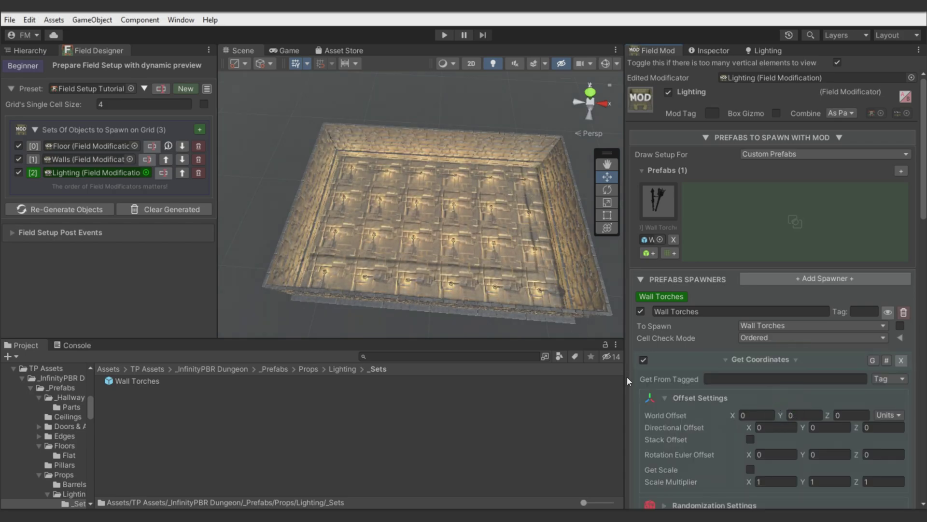
pyautogui.scroll(-3, 677, 288)
pyautogui.click(716, 269)
pyautogui.write('Wall')
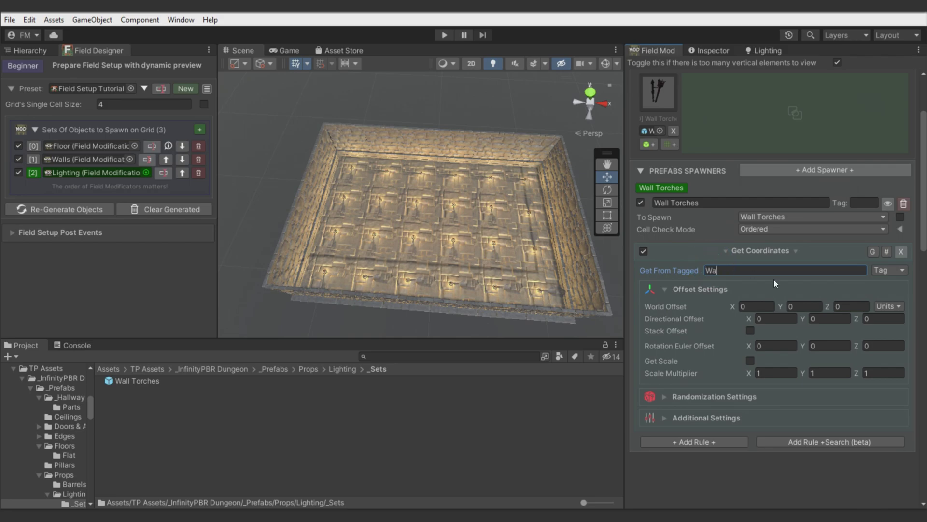
# - Open the Walls modificator and tag its Wall Set 4x5 spawner as Wall
pyautogui.click(33, 159)
pyautogui.click(856, 295)
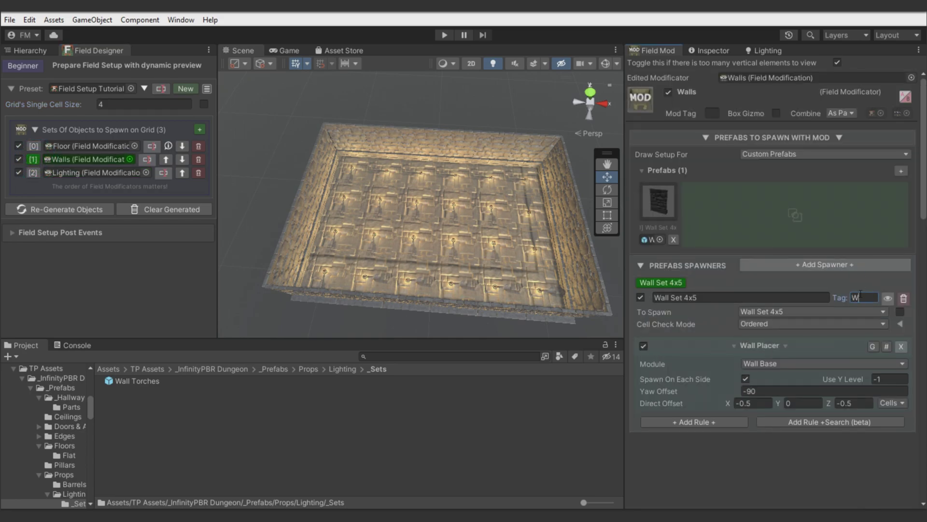
pyautogui.write('Wall')
pyautogui.click(451, 242)
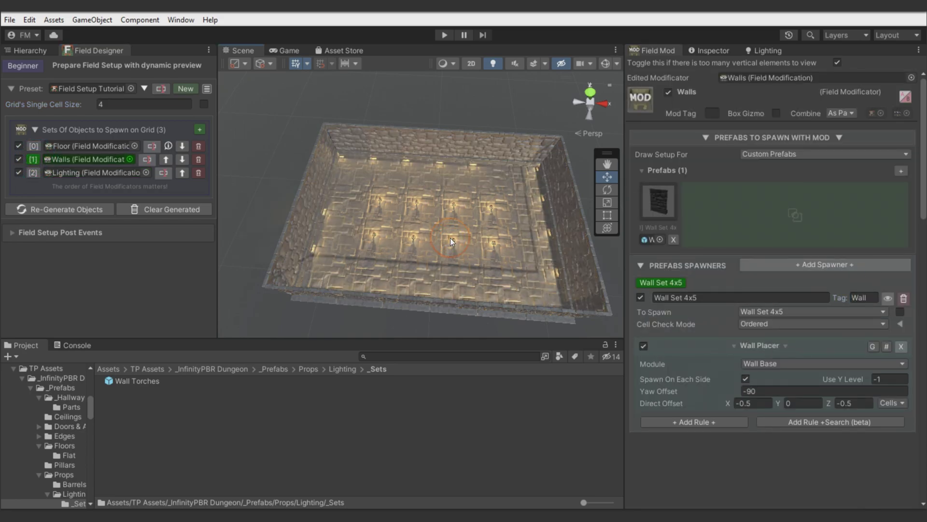
# - Return to the Lighting modificator and enable Dont Spawn If No Tagged in the Get Coordinates rule's additional settings
pyautogui.click(32, 173)
pyautogui.scroll(-5, 685, 362)
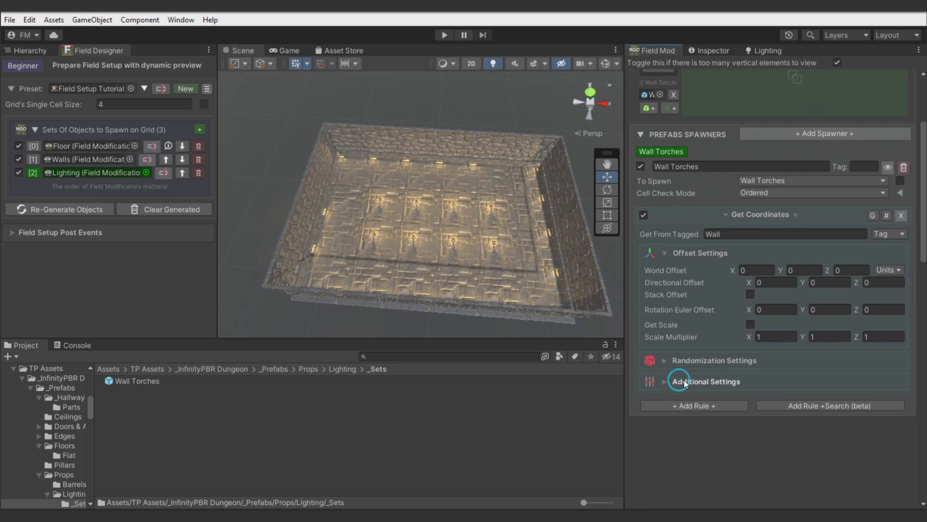
pyautogui.click(684, 382)
pyautogui.scroll(-3, 721, 387)
pyautogui.click(751, 353)
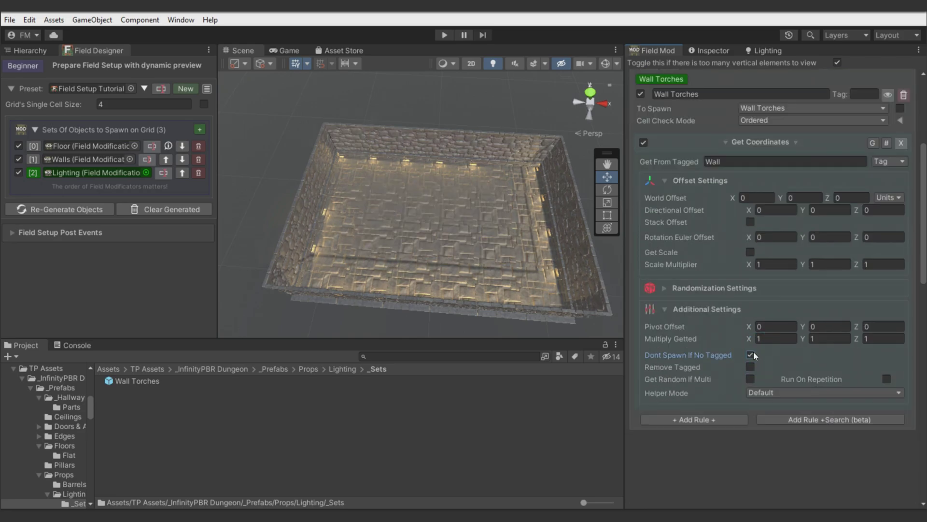
# - Examine how the spawned torches are positioned and oriented against the base of the walls
pyautogui.keyDown('alt'); pyautogui.moveTo(430, 227); pyautogui.dragTo(442, 232); pyautogui.keyUp('alt')
pyautogui.press('w')
pyautogui.moveTo(443, 232); pyautogui.dragTo(658, 232, button='right')
pyautogui.click(477, 190)
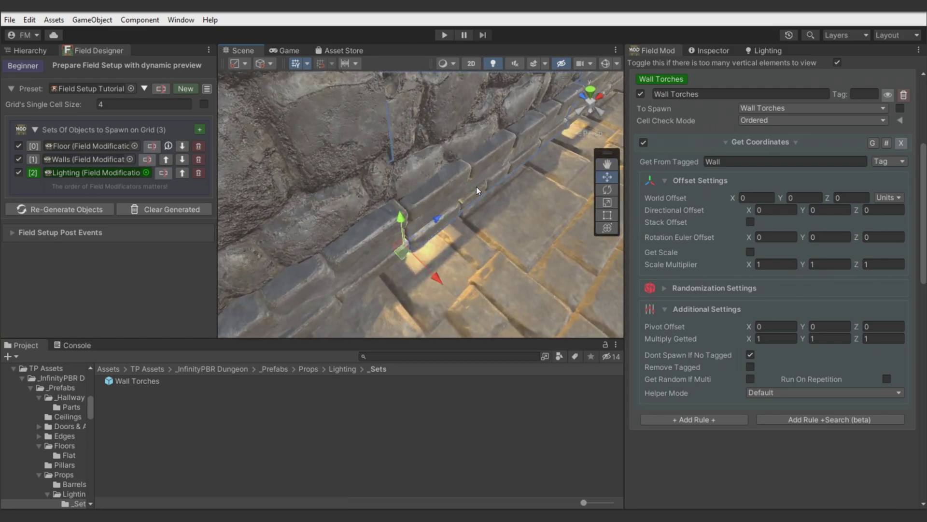
pyautogui.moveTo(396, 255); pyautogui.dragTo(424, 256, button='right')
pyautogui.press('w')
pyautogui.keyDown('alt'); pyautogui.moveTo(425, 257); pyautogui.dragTo(495, 229); pyautogui.keyUp('alt')
pyautogui.moveTo(495, 229); pyautogui.dragTo(505, 237, button='right')
pyautogui.click(532, 257)
pyautogui.scroll(5, 483, 261)
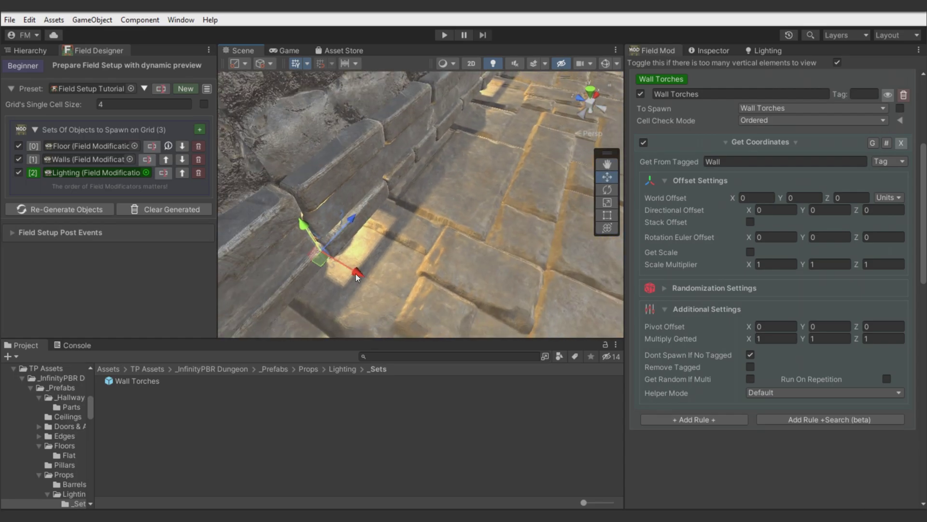
pyautogui.keyDown('alt'); pyautogui.moveTo(398, 268); pyautogui.dragTo(390, 250); pyautogui.keyUp('alt')
pyautogui.moveTo(390, 249); pyautogui.dragTo(376, 290, button='right')
pyautogui.press('w')
pyautogui.press('s')
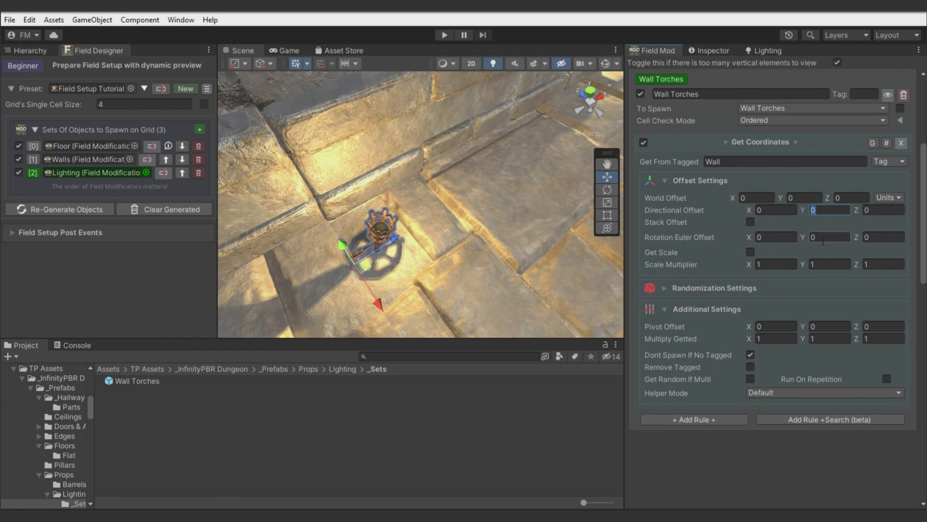
# - Set the Get Coordinates rule's Rotation Euler Offset Y to 90
pyautogui.click(823, 236)
pyautogui.write('90')
pyautogui.keyDown('alt'); pyautogui.moveTo(411, 249); pyautogui.dragTo(361, 254); pyautogui.keyUp('alt')
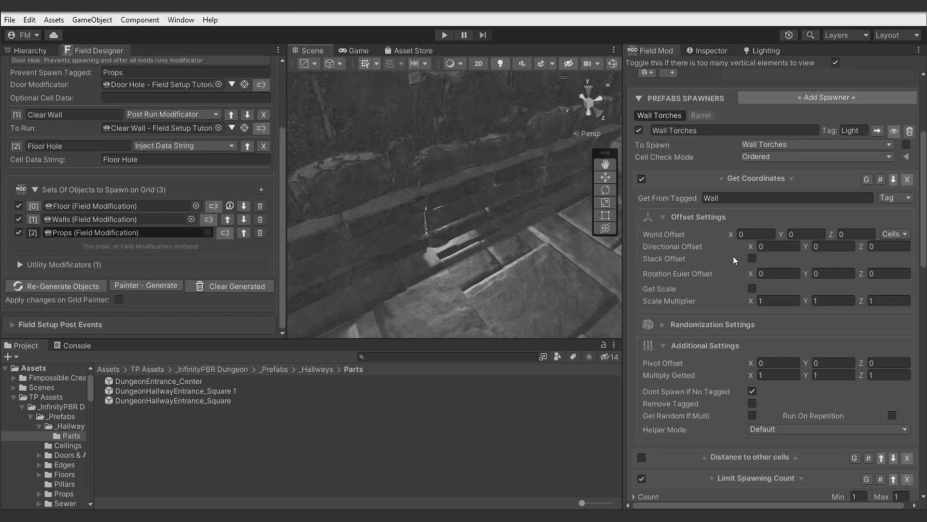
# - Try a World Offset Y of 0.5 cells on the torches in the example Props modificator
pyautogui.click(806, 234)
pyautogui.write('.5')
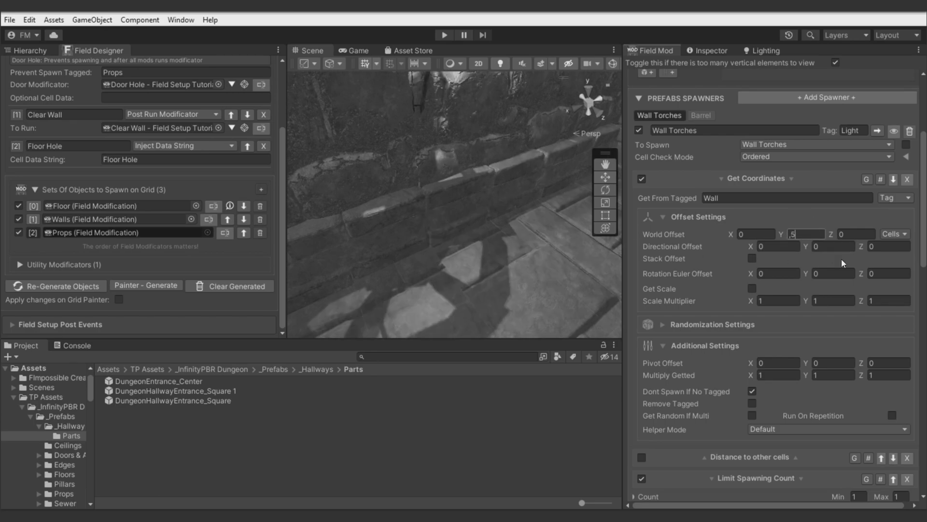
pyautogui.moveTo(550, 235); pyautogui.dragTo(544, 241, button='middle')
pyautogui.scroll(-3, 544, 241)
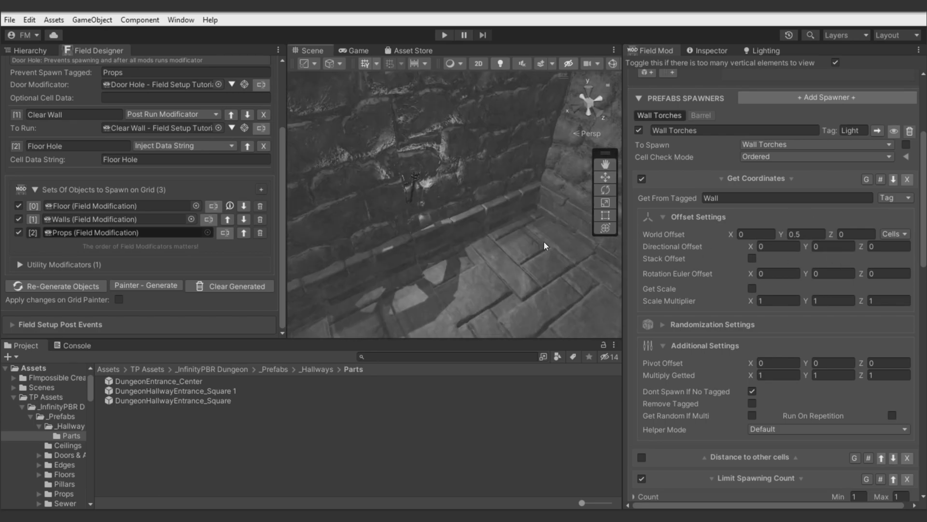
# - Try a Directional Offset X of 0.5 on the example torches, reset it to 0 and set Z to 0.5
pyautogui.click(768, 246)
pyautogui.write('.5')
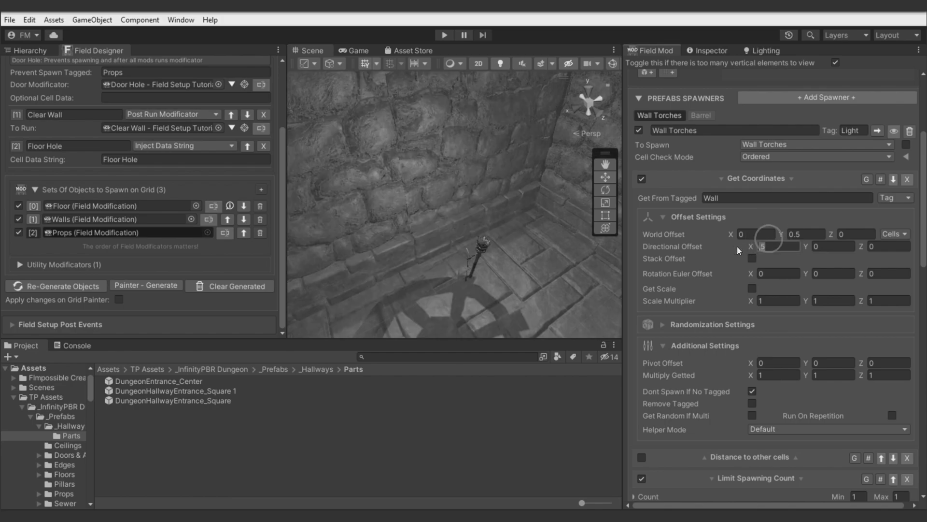
pyautogui.write('0')
pyautogui.click(883, 247)
pyautogui.write(',5')
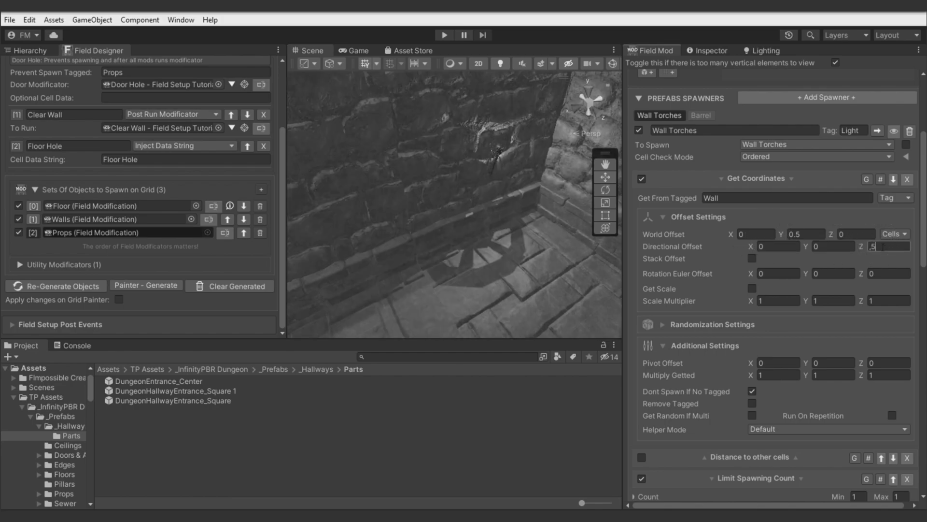
pyautogui.press('Return')
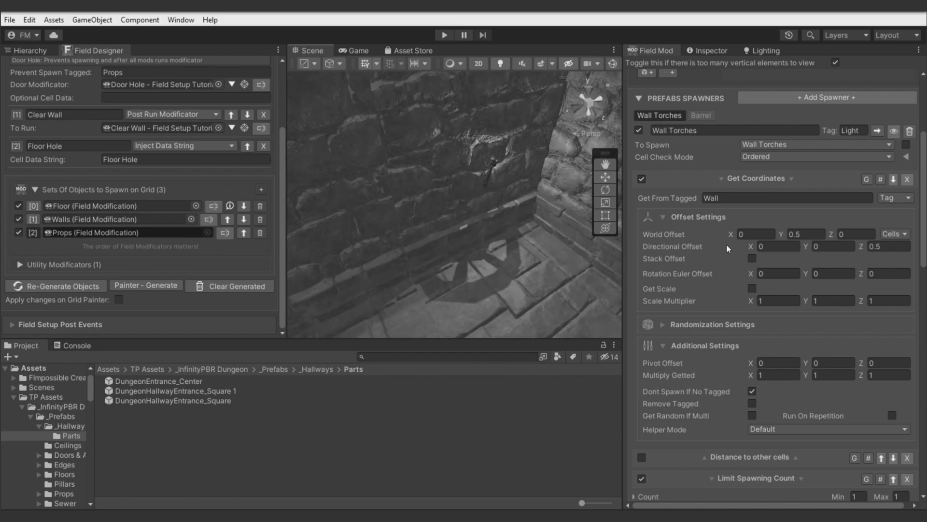
# - Set the example torches' Rotation Euler Offset Y to 90 and reset their Directional Offset Z to 0
pyautogui.moveTo(802, 274); pyautogui.dragTo(590, 34)
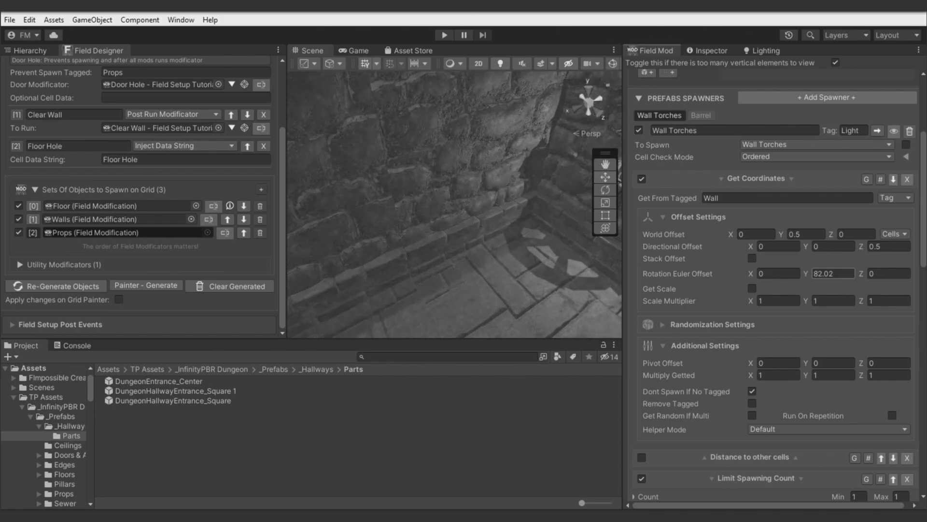
pyautogui.moveTo(842, 274); pyautogui.dragTo(800, 277)
pyautogui.write('90')
pyautogui.moveTo(471, 220); pyautogui.dragTo(556, 213, button='right')
pyautogui.click(887, 249)
pyautogui.write('0')
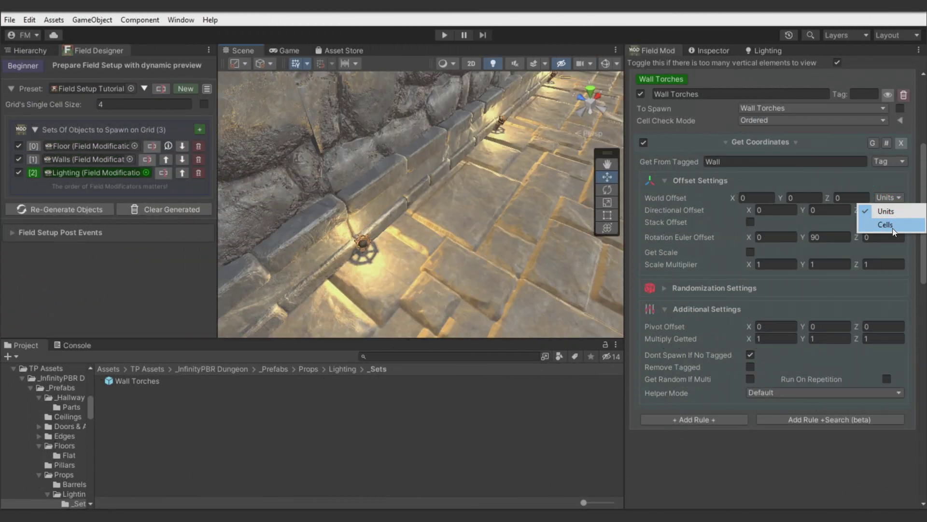
# - Measure the Lighting torches' offsets in cells and set their World Offset Y to 0.65
pyautogui.click(802, 198)
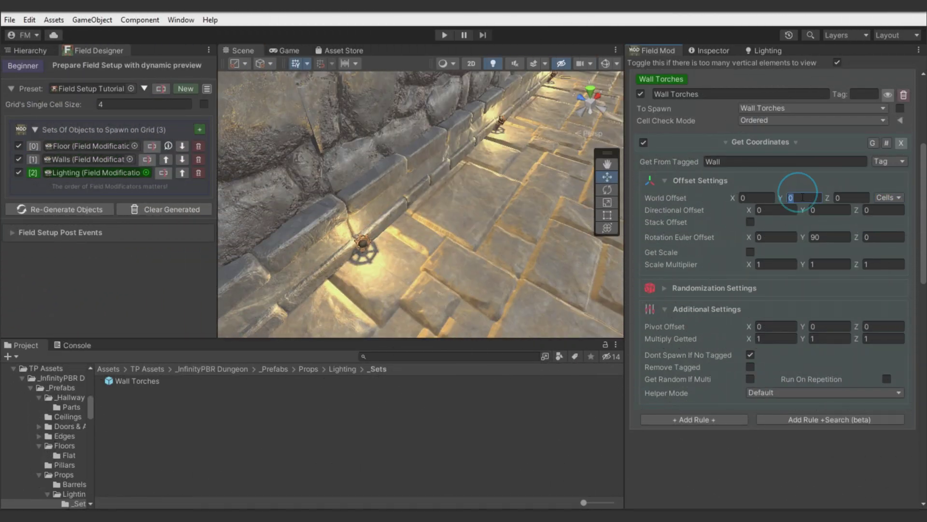
pyautogui.write('.5')
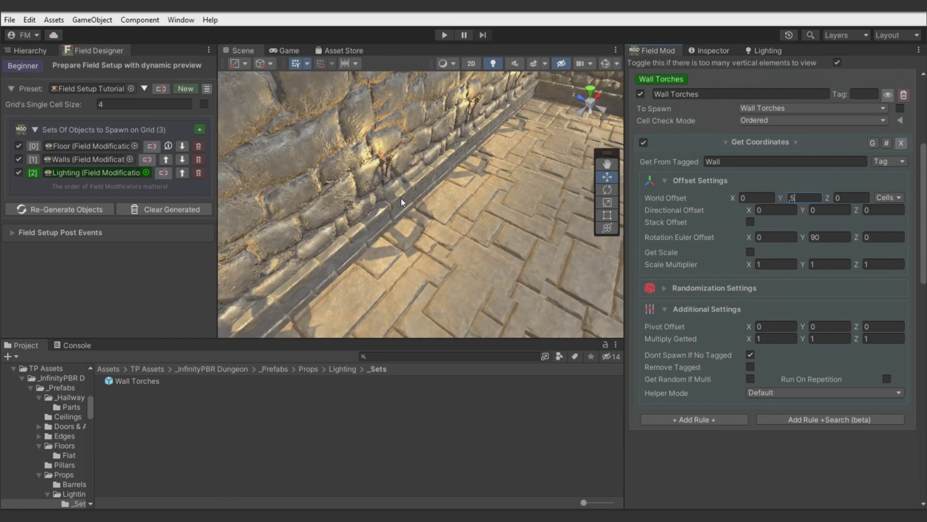
pyautogui.click(792, 198)
pyautogui.write('6')
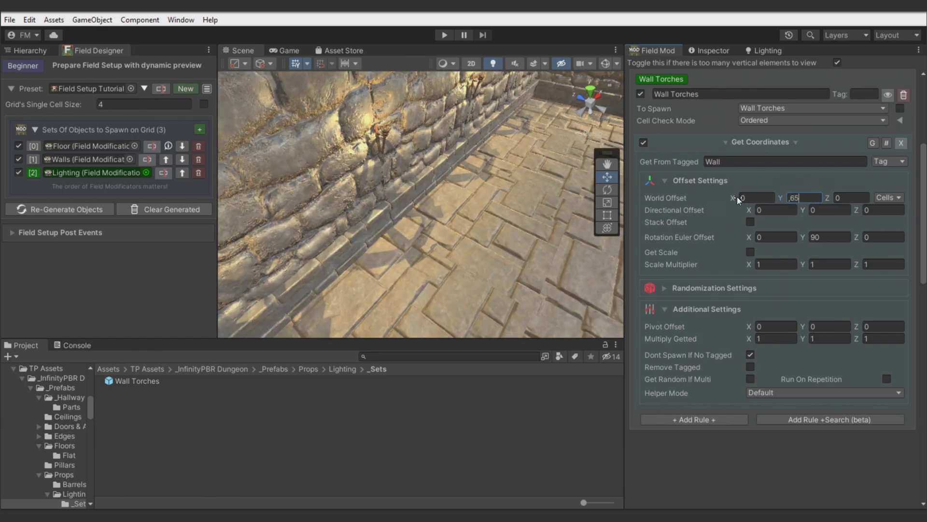
# - Set the torches' Directional Offset X to 0.5 cells
pyautogui.moveTo(432, 173); pyautogui.dragTo(678, 217, button='right')
pyautogui.press('s')
pyautogui.click(474, 173)
pyautogui.press('w')
pyautogui.click(690, 212)
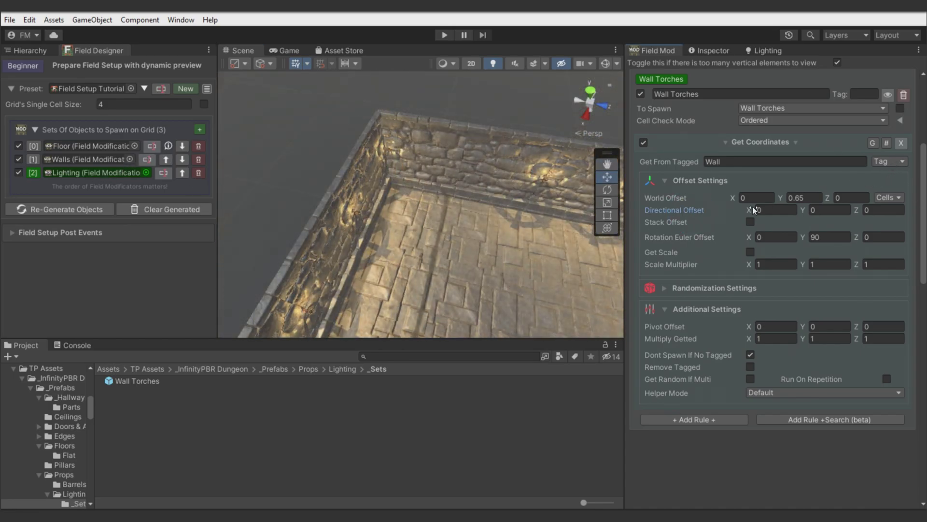
pyautogui.moveTo(747, 209); pyautogui.dragTo(758, 208)
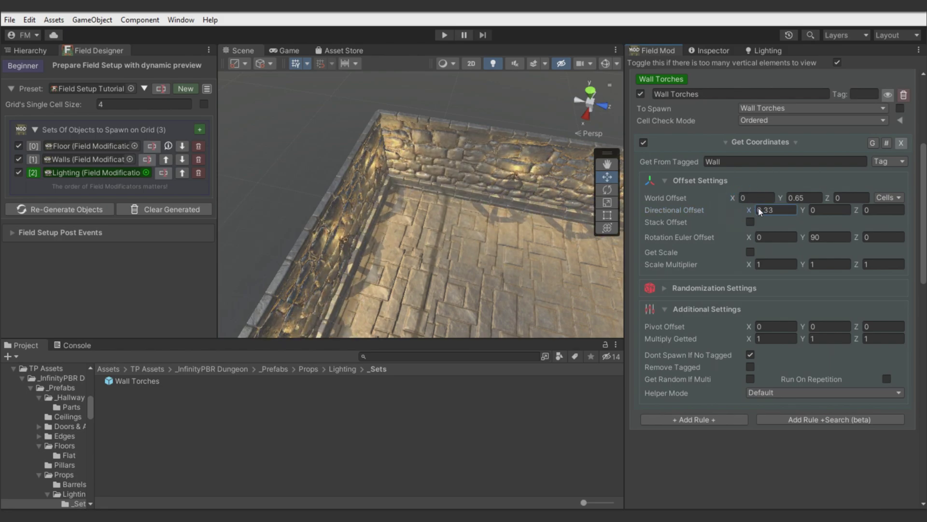
pyautogui.click(780, 208)
pyautogui.write('.5')
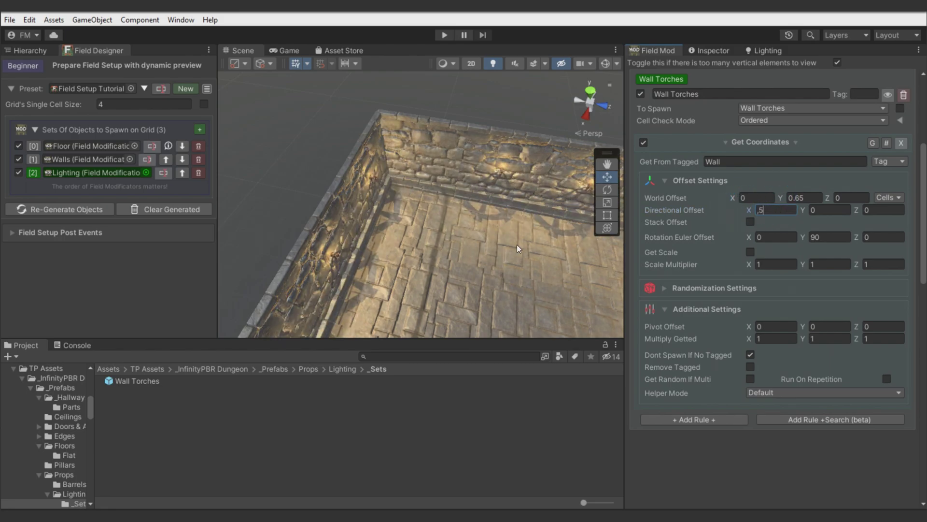
# - Try a Directional Offset X of -0.5 cells on the torches and return it to 0.5
pyautogui.moveTo(515, 202); pyautogui.dragTo(680, 231, button='right')
pyautogui.moveTo(682, 230)
pyautogui.keyDown('alt'); pyautogui.mouseDown()
pyautogui.moveTo(838, 259)
pyautogui.moveTo(373, 236)
pyautogui.moveTo(669, 229)
pyautogui.mouseUp(); pyautogui.keyUp('alt')
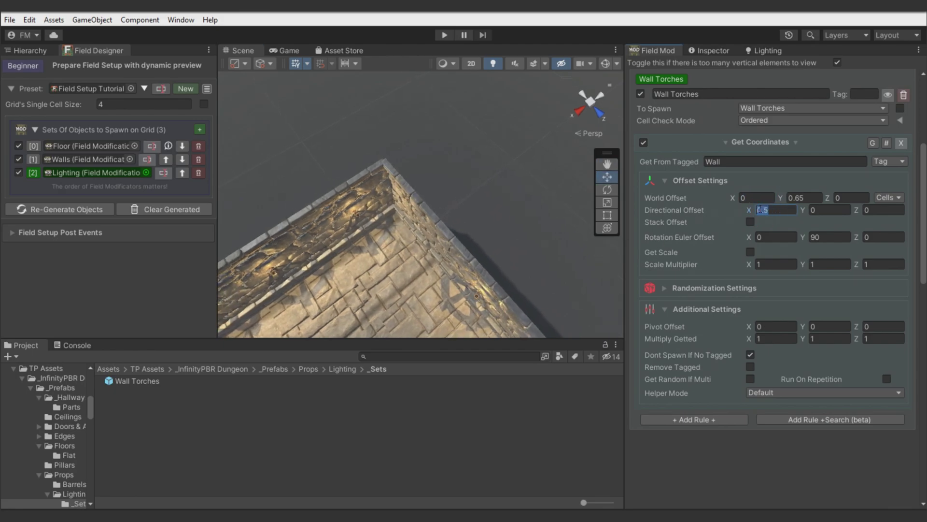
pyautogui.write('-.5')
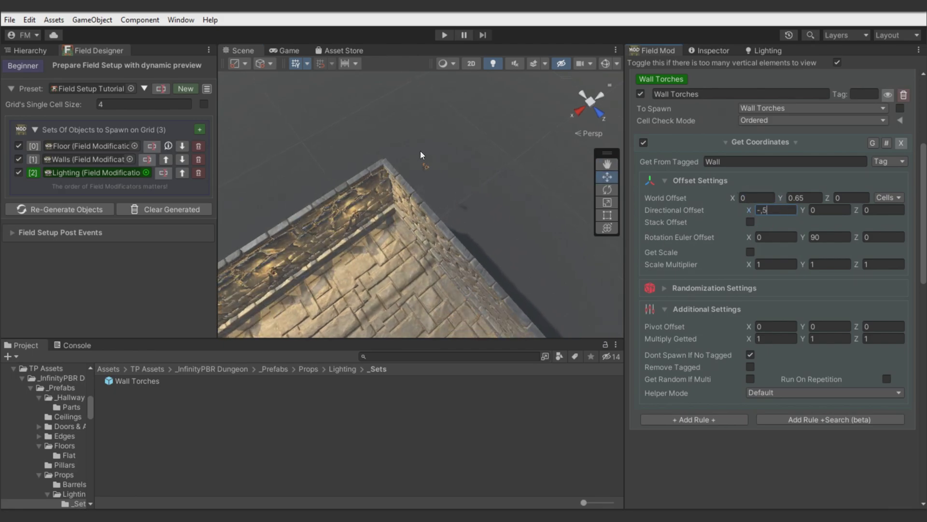
pyautogui.keyDown('alt'); pyautogui.moveTo(420, 154); pyautogui.dragTo(228, 132); pyautogui.keyUp('alt')
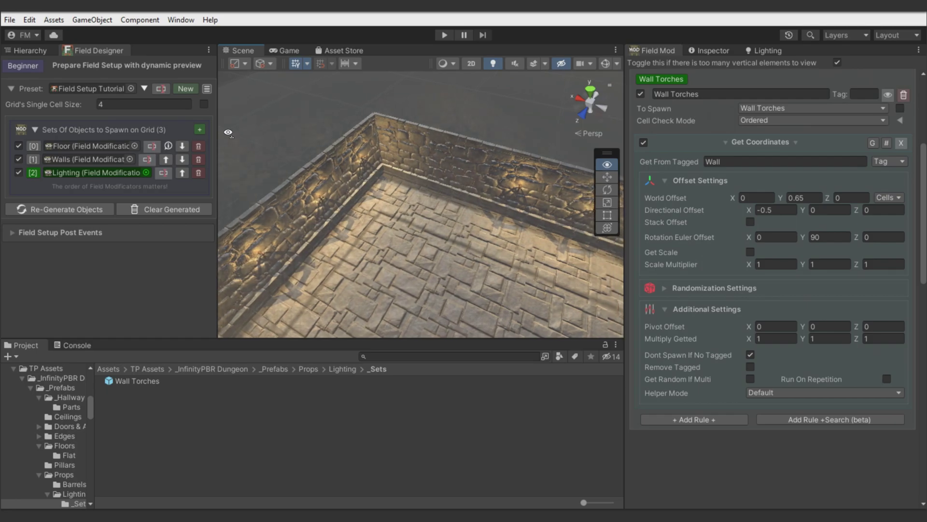
pyautogui.moveTo(228, 133); pyautogui.dragTo(809, 210, button='right')
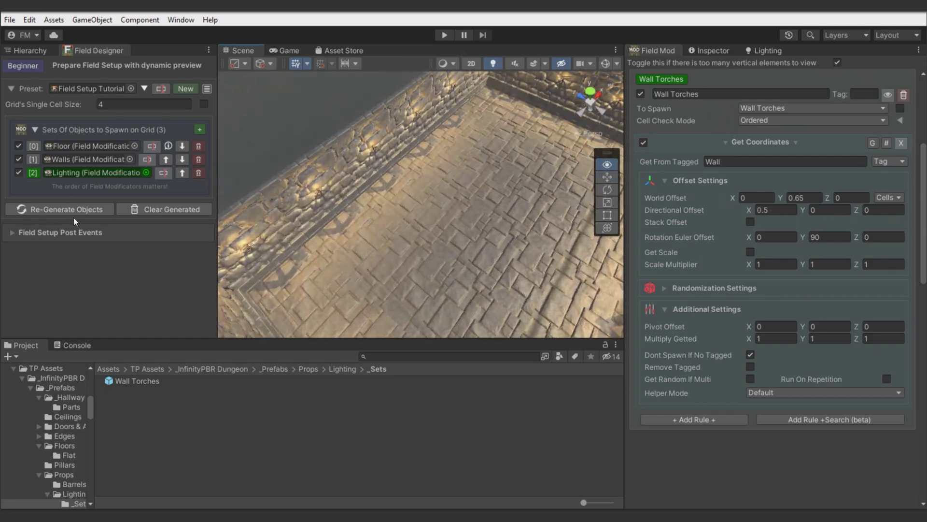
pyautogui.moveTo(75, 219); pyautogui.dragTo(868, 206, button='right')
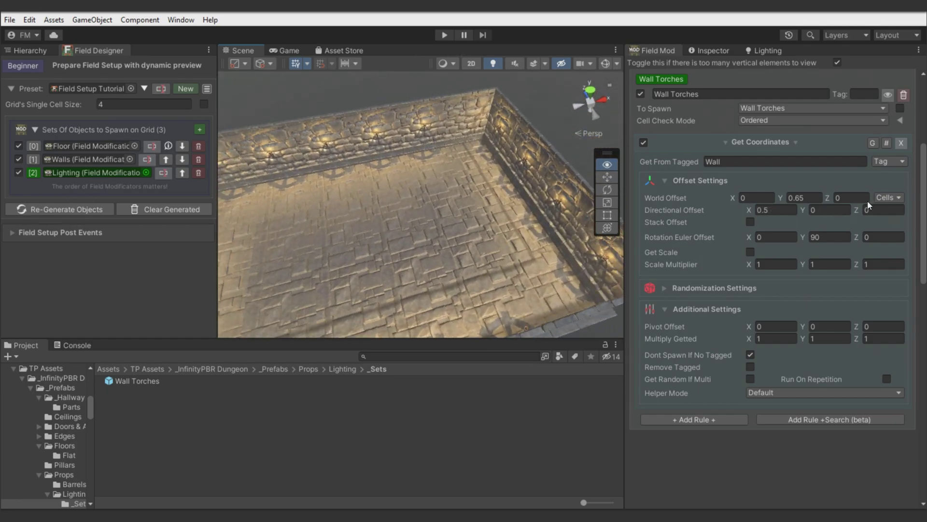
pyautogui.keyDown('alt'); pyautogui.moveTo(868, 206); pyautogui.dragTo(714, 162); pyautogui.keyUp('alt')
# - Tag the Wall Torches spawner as Light and collapse its Get Coordinates rule
pyautogui.scroll(3, 840, 220)
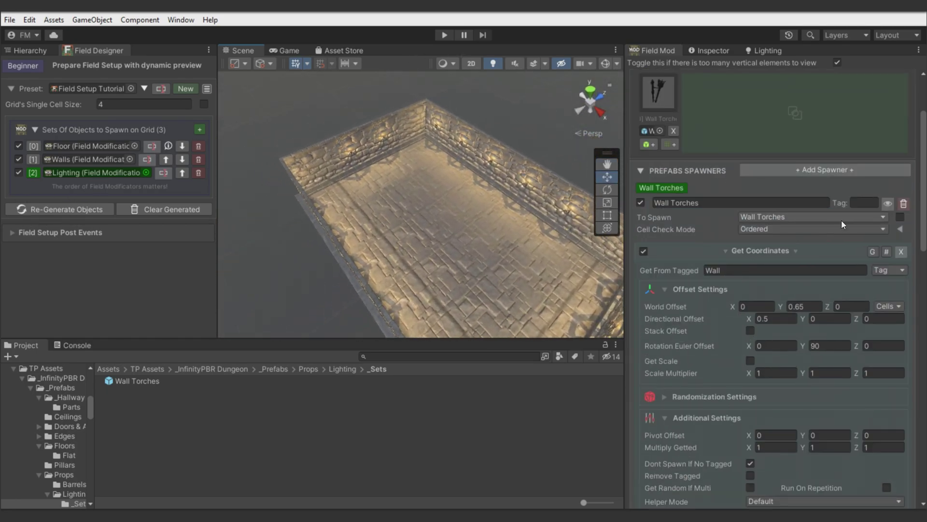
pyautogui.click(863, 203)
pyautogui.click(737, 250)
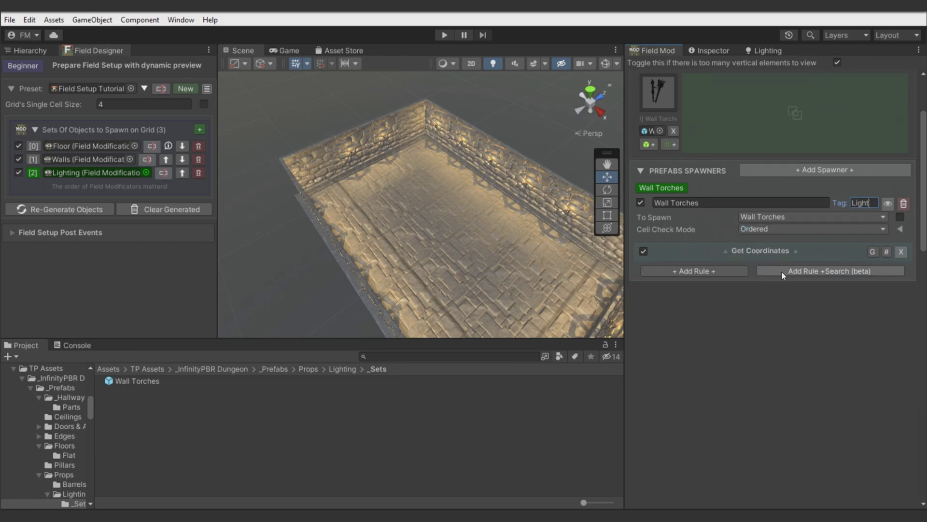
# - Add a Distance to other cells rule to the Wall Torches spawner that checks the distance to objects tagged Light
pyautogui.click(791, 269)
pyautogui.write('dis')
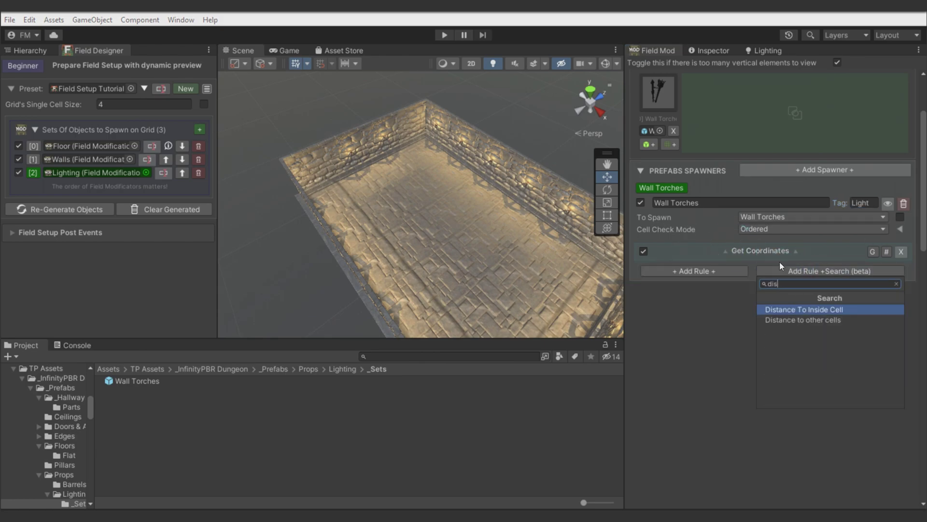
pyautogui.press('Return')
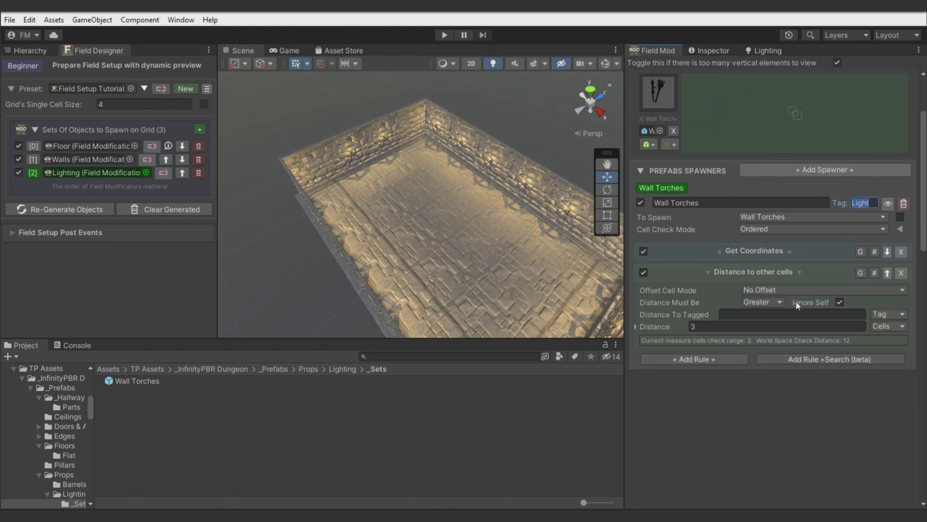
pyautogui.click(758, 313)
pyautogui.write('Light')
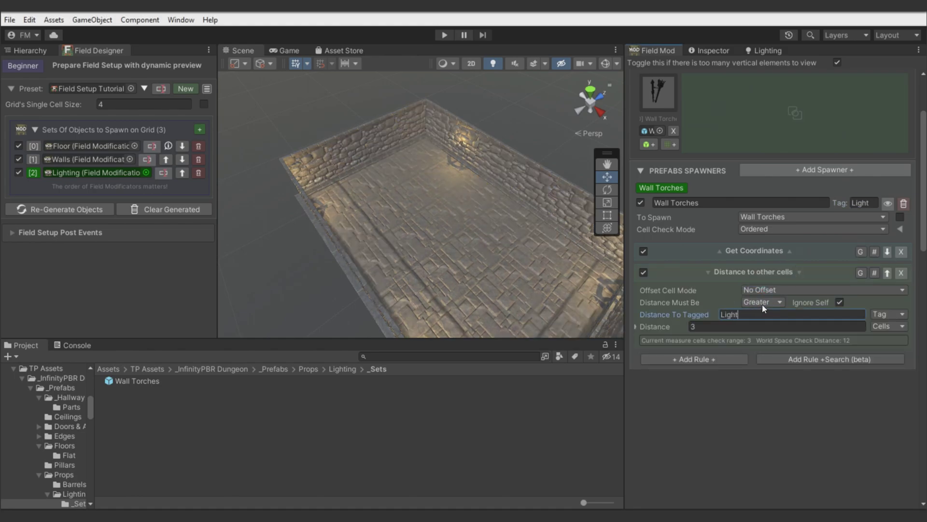
# - Inspect the spread-out torches along the walls and rename the Lighting modificator to Props
pyautogui.keyDown('alt'); pyautogui.moveTo(512, 248); pyautogui.dragTo(358, 175); pyautogui.keyUp('alt')
pyautogui.moveTo(357, 176); pyautogui.dragTo(506, 174, button='right')
pyautogui.keyDown('alt'); pyautogui.moveTo(506, 174); pyautogui.dragTo(513, 175); pyautogui.keyUp('alt')
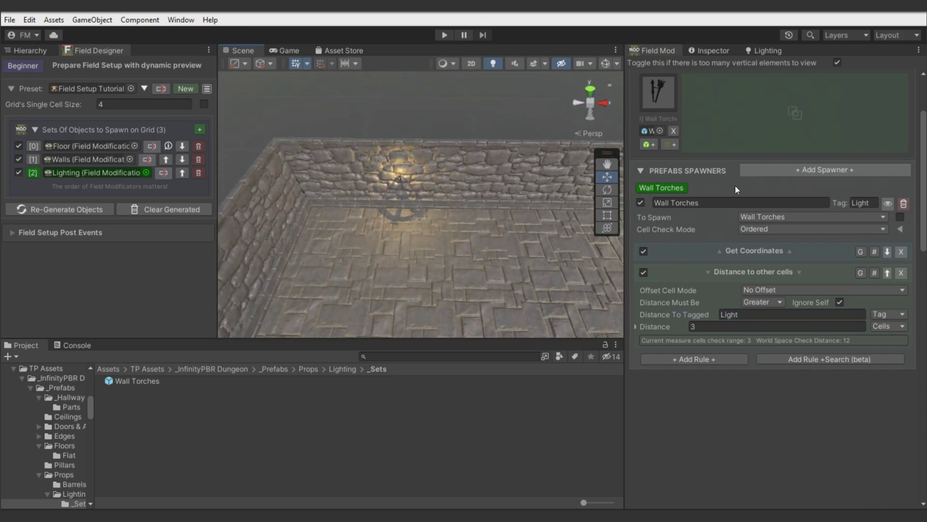
pyautogui.click(163, 173)
pyautogui.write('Props')
pyautogui.press('Return')
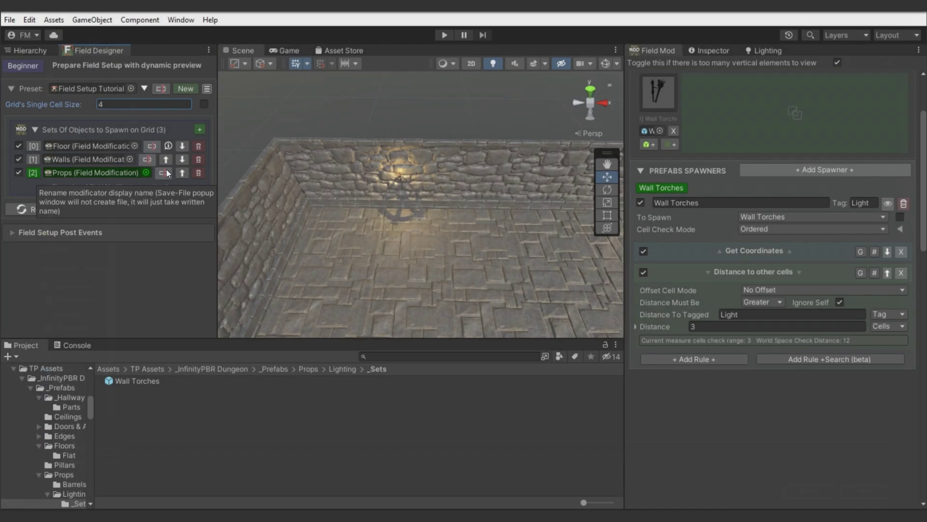
# - Add the Barrel_A prefab from the Props Barrels folder to the Props modificator and create a spawner for it
pyautogui.click(340, 369)
pyautogui.click(307, 369)
pyautogui.doubleClick(121, 381)
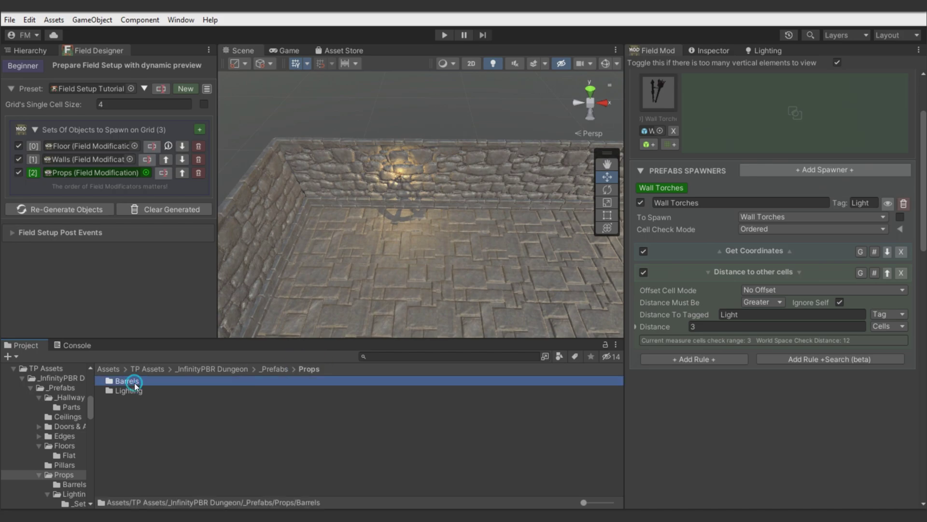
pyautogui.moveTo(132, 404); pyautogui.dragTo(742, 118)
pyautogui.click(771, 171)
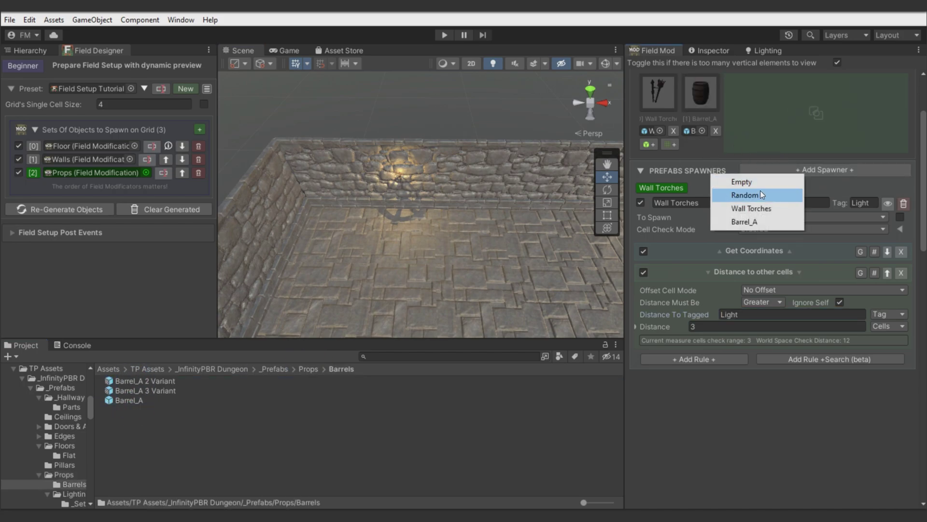
pyautogui.click(743, 221)
pyautogui.keyDown('alt'); pyautogui.moveTo(396, 256); pyautogui.dragTo(342, 289); pyautogui.keyUp('alt')
pyautogui.scroll(-2, 342, 288)
pyautogui.scroll(1, 342, 289)
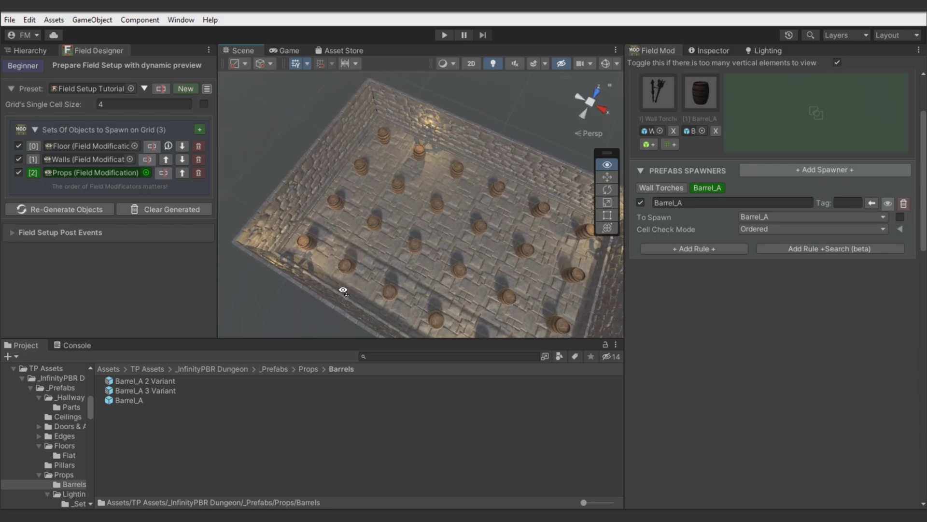
# - Add a Check cell neighbours rule to the Barrel_A spawner requiring the neighbouring cell right of centre to be Out Of Grid
pyautogui.click(799, 250)
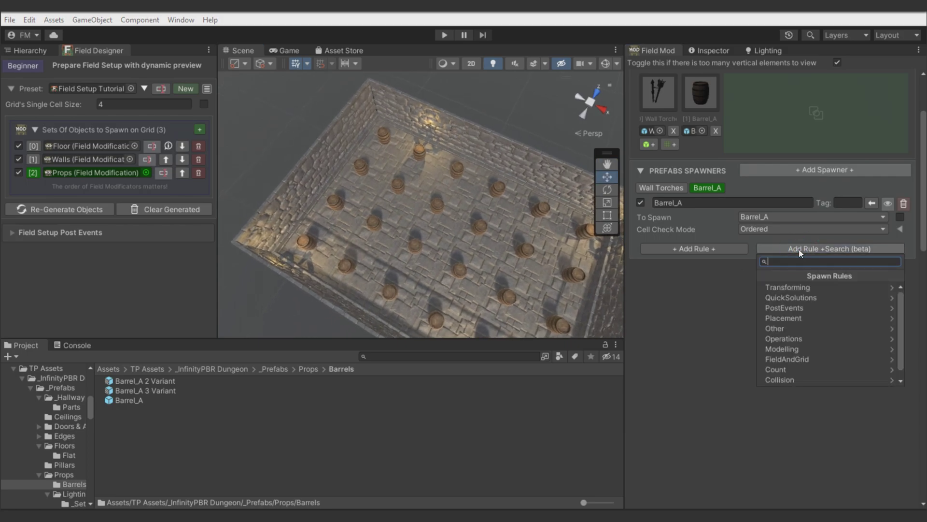
pyautogui.write('nei')
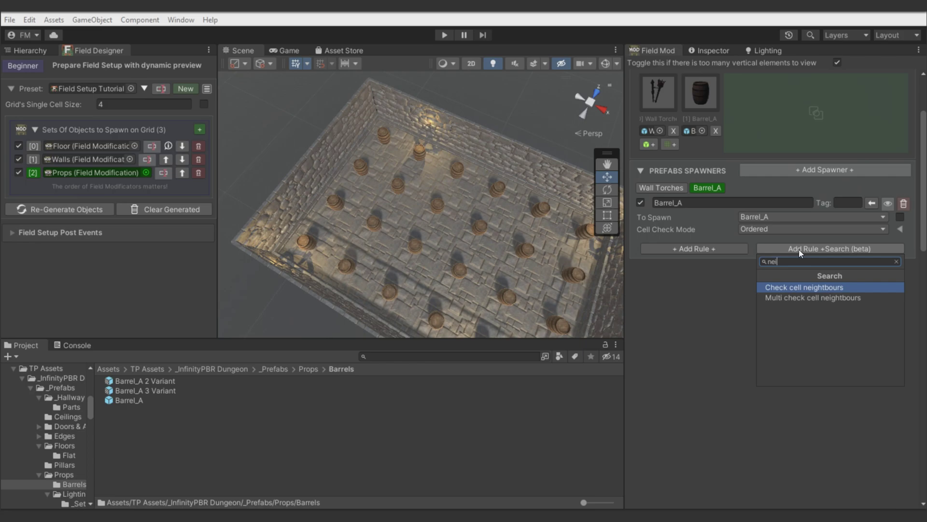
pyautogui.click(790, 288)
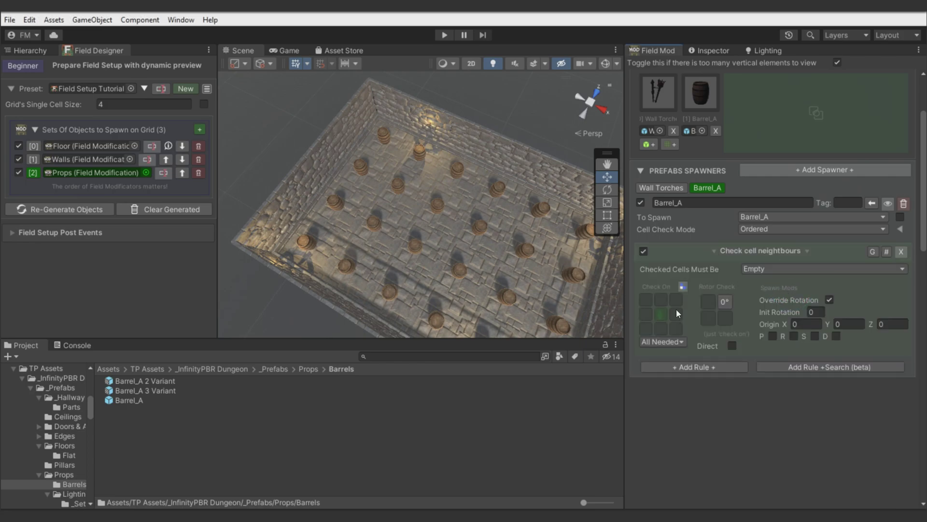
pyautogui.click(677, 310)
pyautogui.click(769, 268)
pyautogui.click(774, 305)
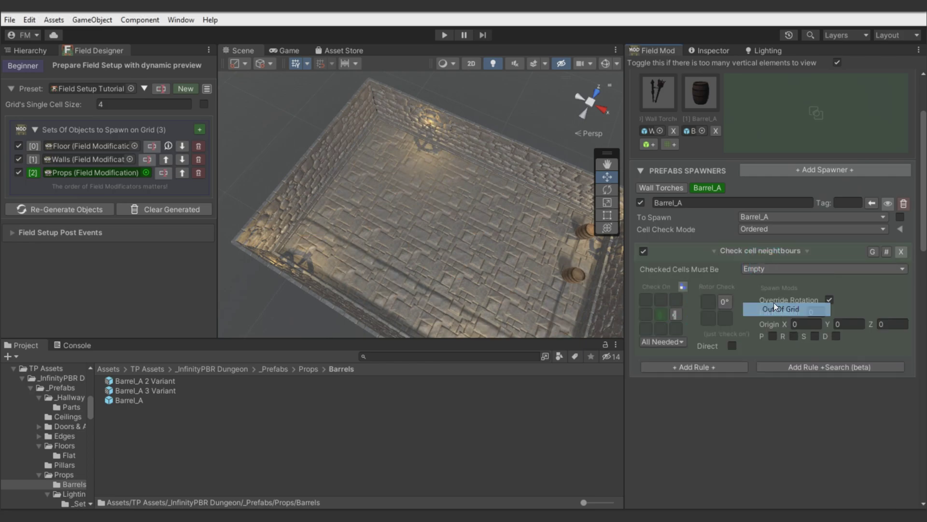
# - Enable the rotor check for all four quarters so barrels spawn along every wall, and inspect them in the scene
pyautogui.click(708, 303)
pyautogui.click(708, 317)
pyautogui.click(724, 315)
pyautogui.moveTo(449, 254); pyautogui.dragTo(480, 250, button='right')
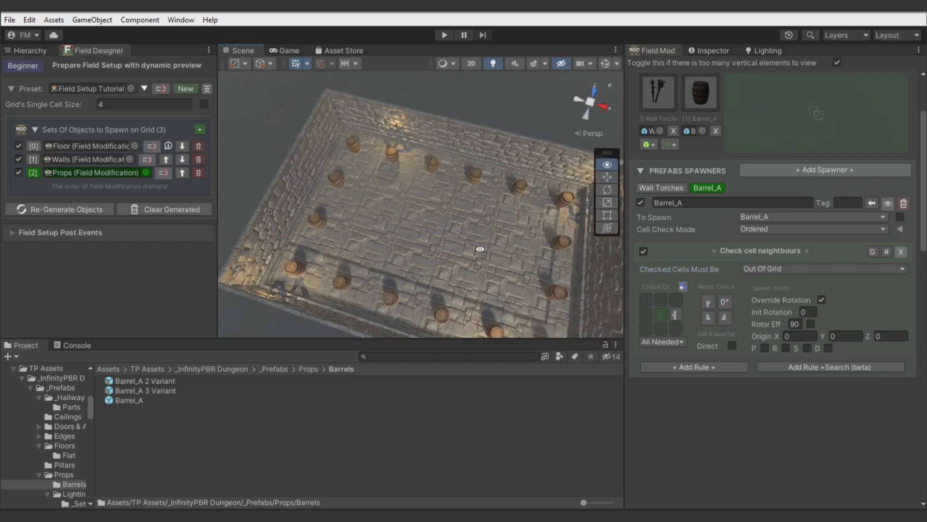
pyautogui.keyDown('alt'); pyautogui.moveTo(480, 250); pyautogui.dragTo(320, 215); pyautogui.keyUp('alt')
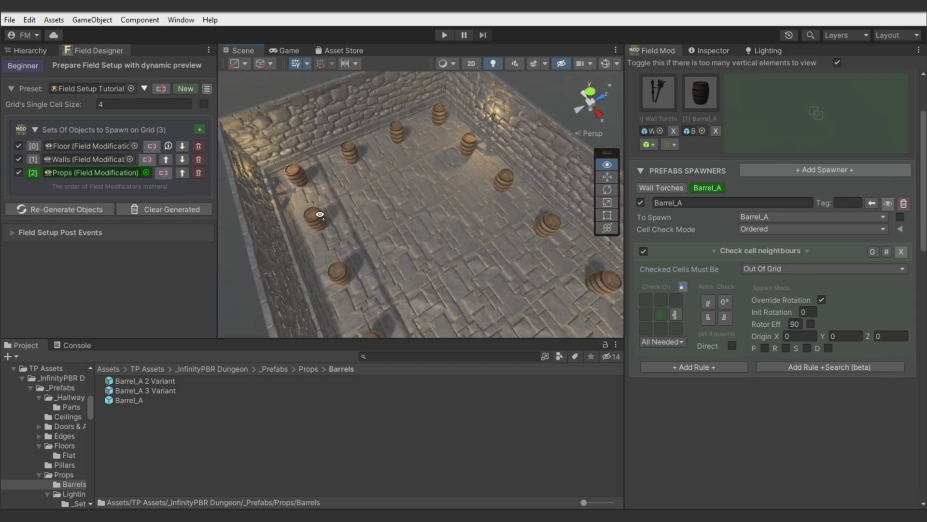
# - Add a Direct Offset rule to the Barrel_A spawner and set its X offset to 1.05 units
pyautogui.click(773, 249)
pyautogui.click(784, 271)
pyautogui.write('direct')
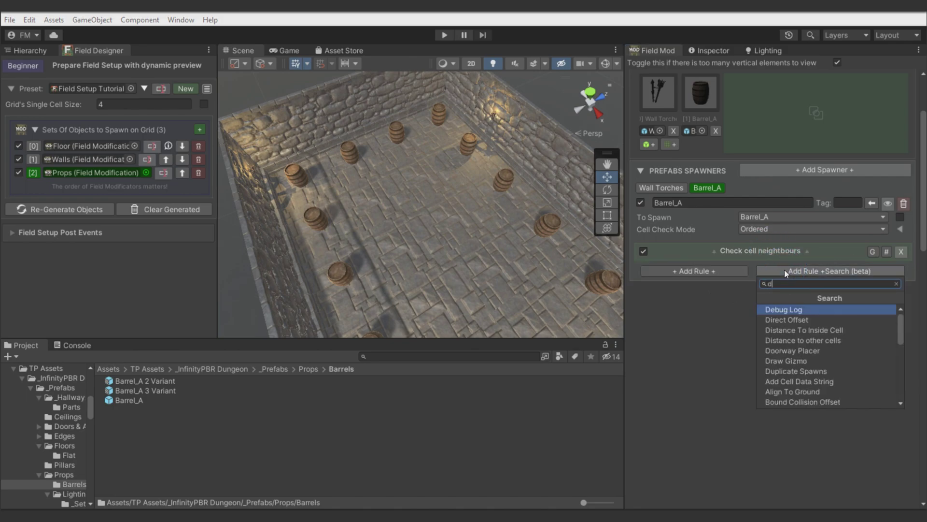
pyautogui.press('Return')
pyautogui.click(759, 251)
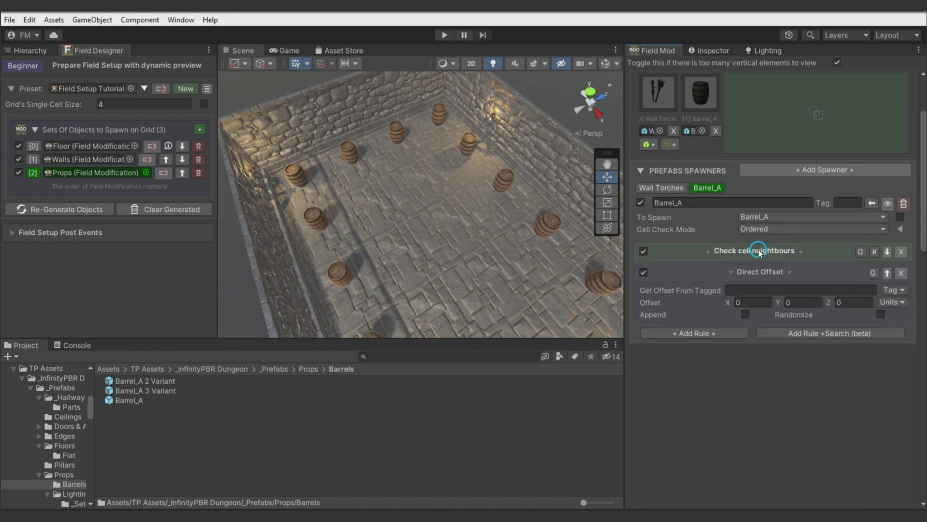
pyautogui.click(758, 250)
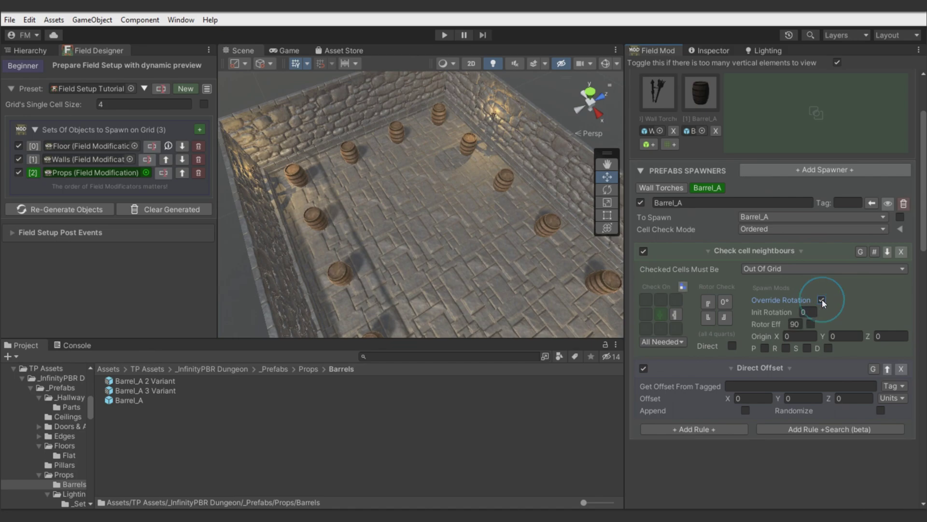
pyautogui.moveTo(828, 399)
pyautogui.mouseDown()
pyautogui.moveTo(849, 397)
pyautogui.moveTo(821, 397)
pyautogui.mouseUp()
pyautogui.moveTo(731, 398); pyautogui.dragTo(752, 398)
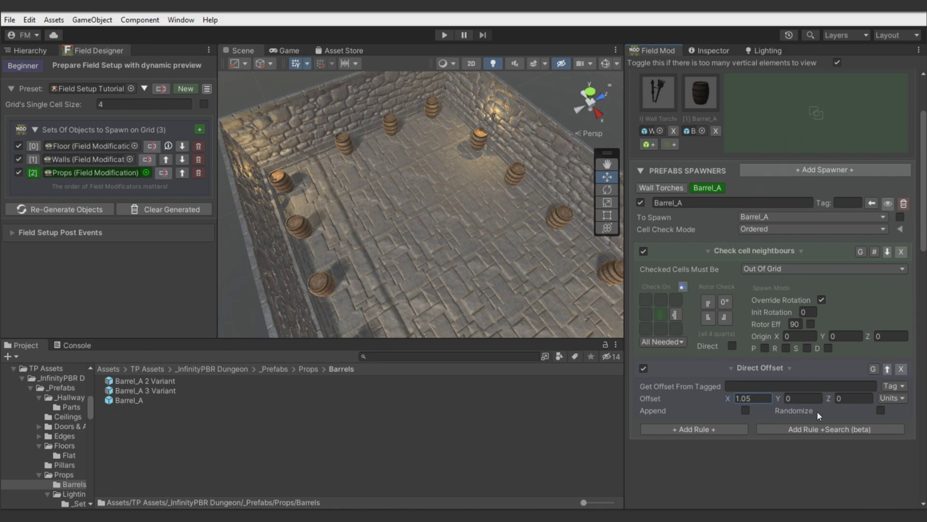
# - Randomize the barrels' Direct Offset with a random offset of 0.1 on X and 0.46 on Z
pyautogui.click(881, 410)
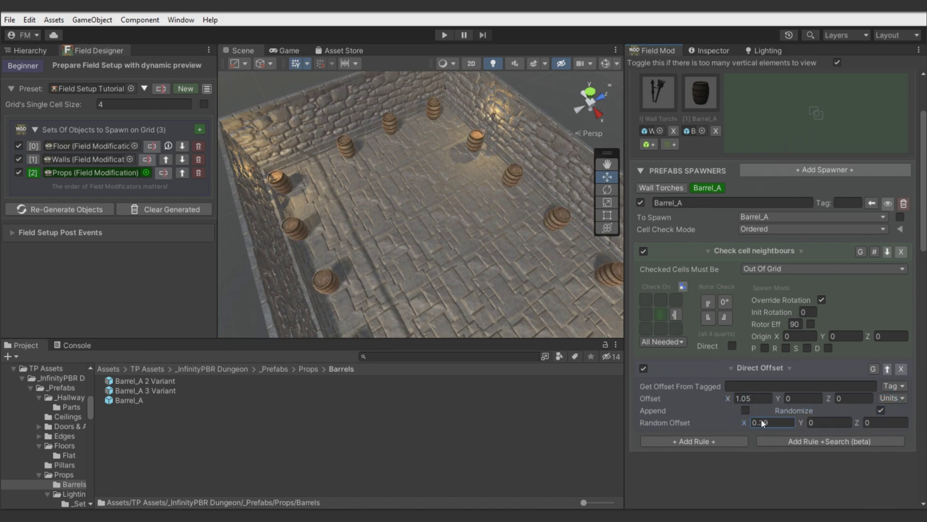
pyautogui.click(766, 422)
pyautogui.write('0.1')
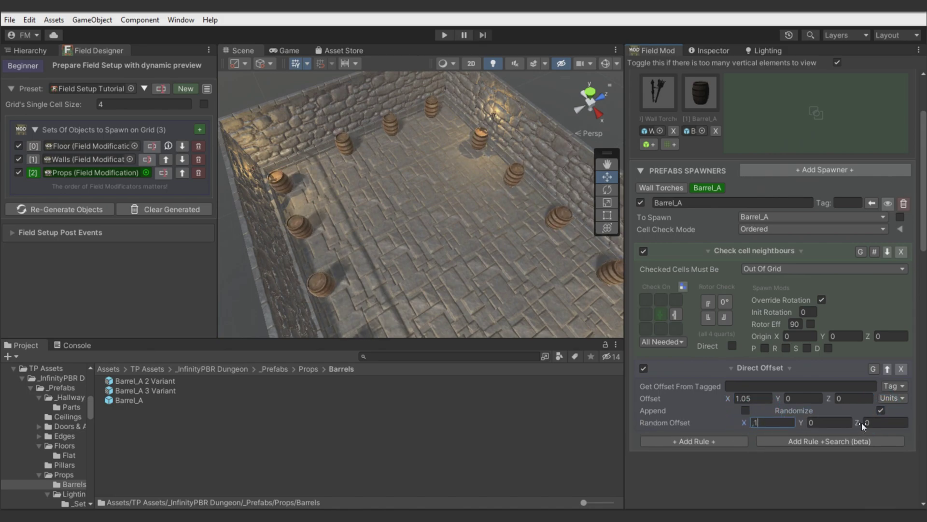
pyautogui.click(873, 422)
pyautogui.write('0.55')
pyautogui.moveTo(872, 421); pyautogui.dragTo(872, 421)
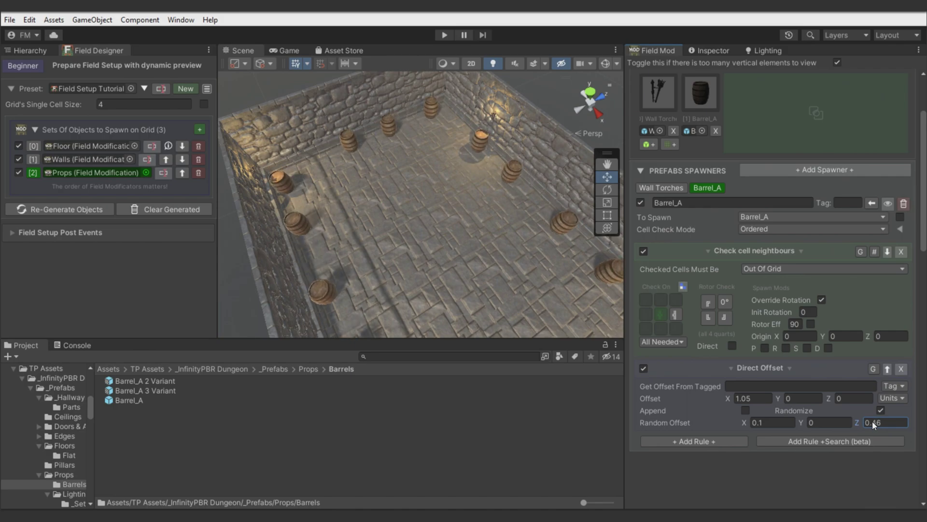
# - Add a Spawning Propability rule to the Barrel_A spawner and lower its probability to about 0.29
pyautogui.click(817, 440)
pyautogui.write('spaw')
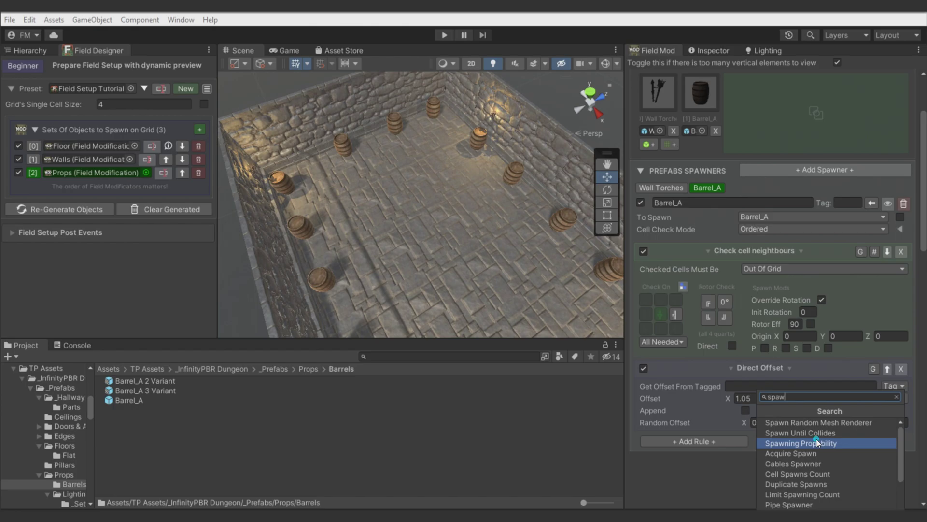
pyautogui.click(816, 443)
pyautogui.moveTo(830, 351); pyautogui.dragTo(806, 352)
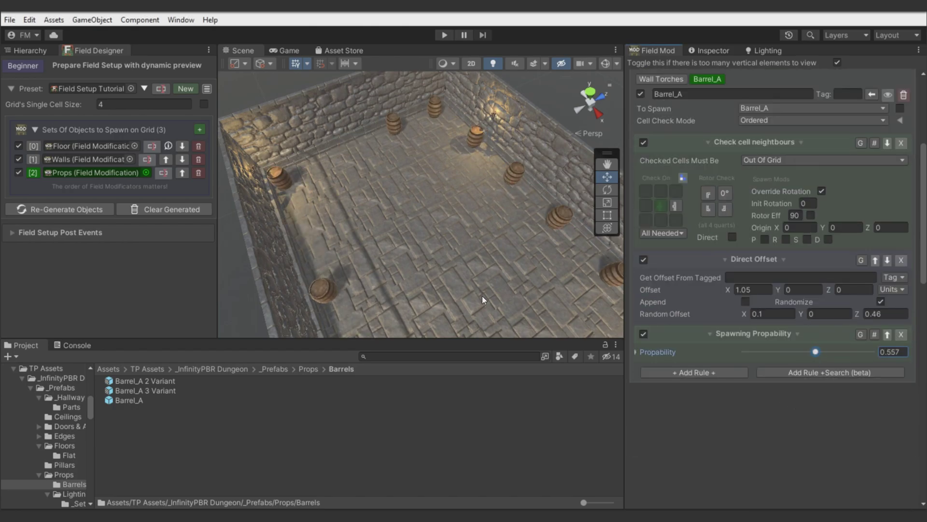
pyautogui.keyDown('alt'); pyautogui.moveTo(482, 299); pyautogui.dragTo(867, 303); pyautogui.keyUp('alt')
pyautogui.moveTo(816, 352); pyautogui.dragTo(785, 353)
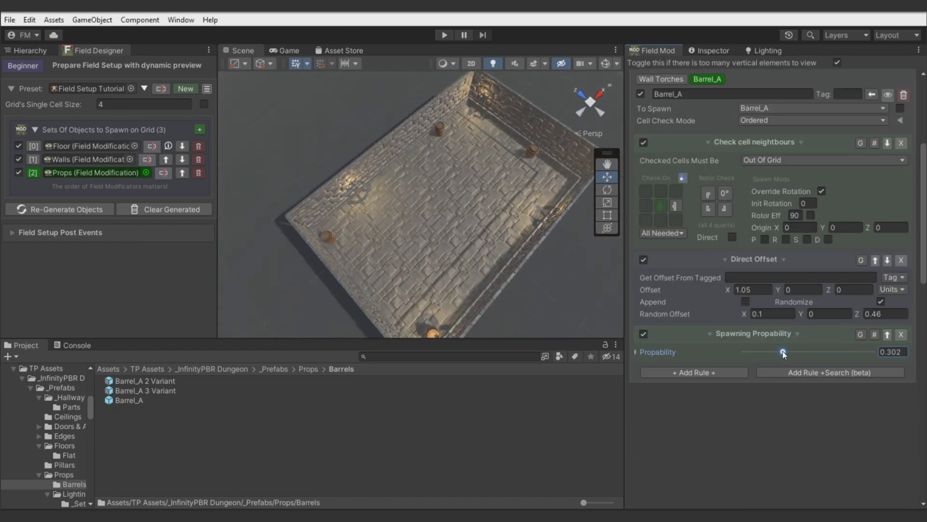
pyautogui.keyDown('alt'); pyautogui.moveTo(536, 314); pyautogui.dragTo(437, 251); pyautogui.keyUp('alt')
pyautogui.scroll(3, 811, 274)
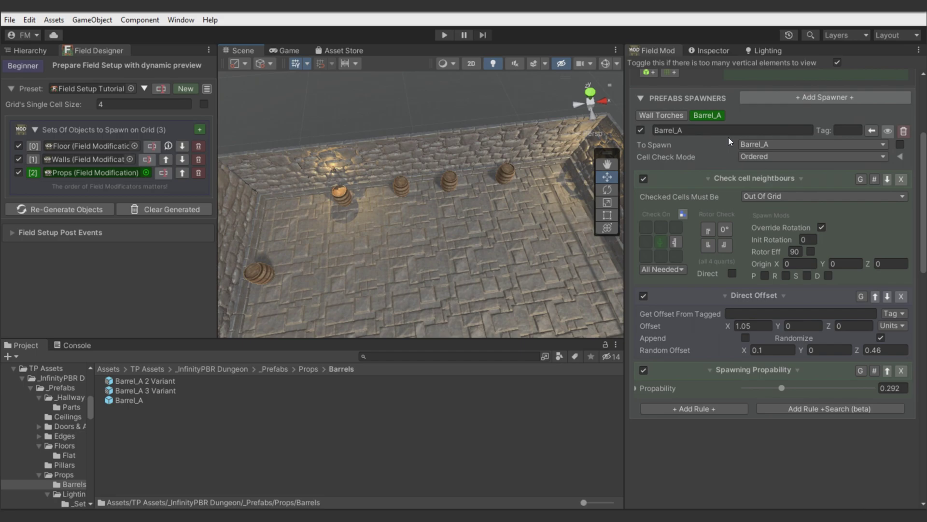
# - Rename the Barrel_A spawner to Barrel
pyautogui.moveTo(694, 129); pyautogui.dragTo(675, 131)
pyautogui.press('BackSpace')
pyautogui.press('Return')
pyautogui.click(500, 182)
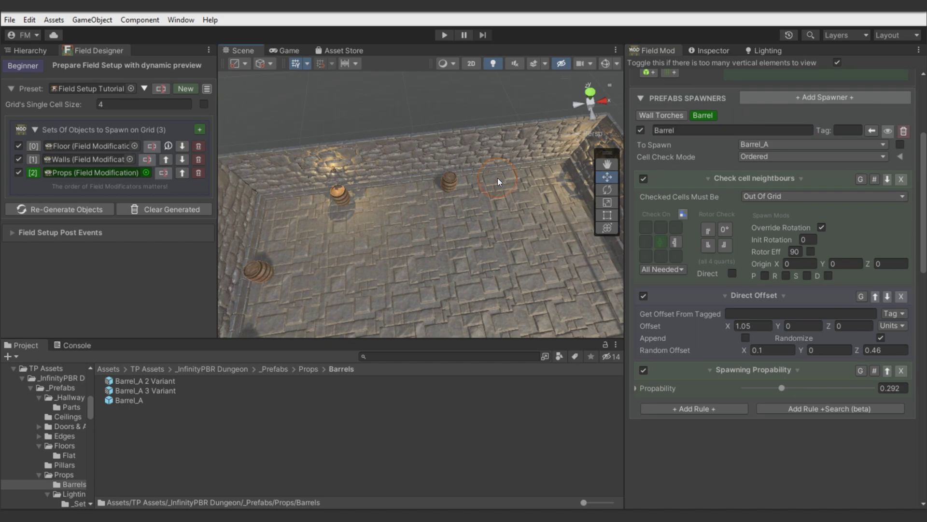
# - Add a Distance to other cells rule to the Barrel spawner, requiring more than 2 cells to objects with the Name Barrel
pyautogui.click(814, 408)
pyautogui.write('dis')
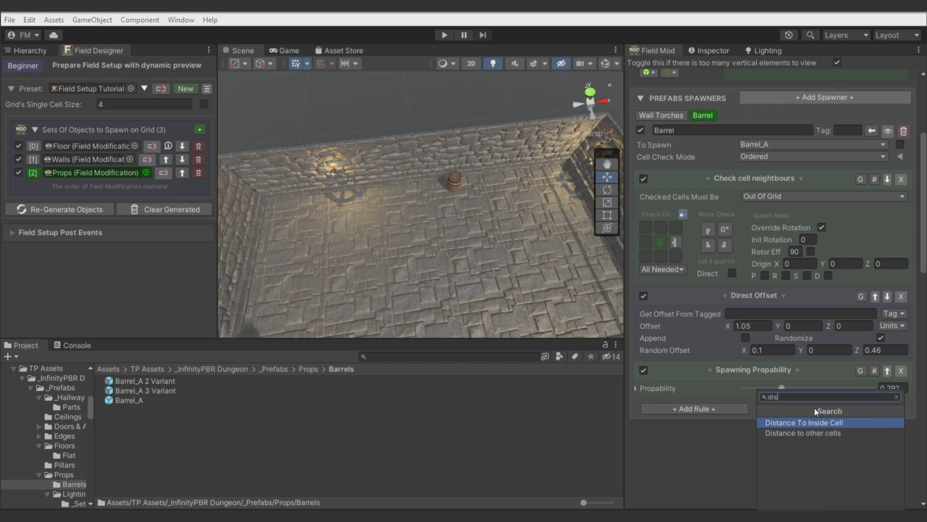
pyautogui.click(813, 431)
pyautogui.scroll(-2, 773, 396)
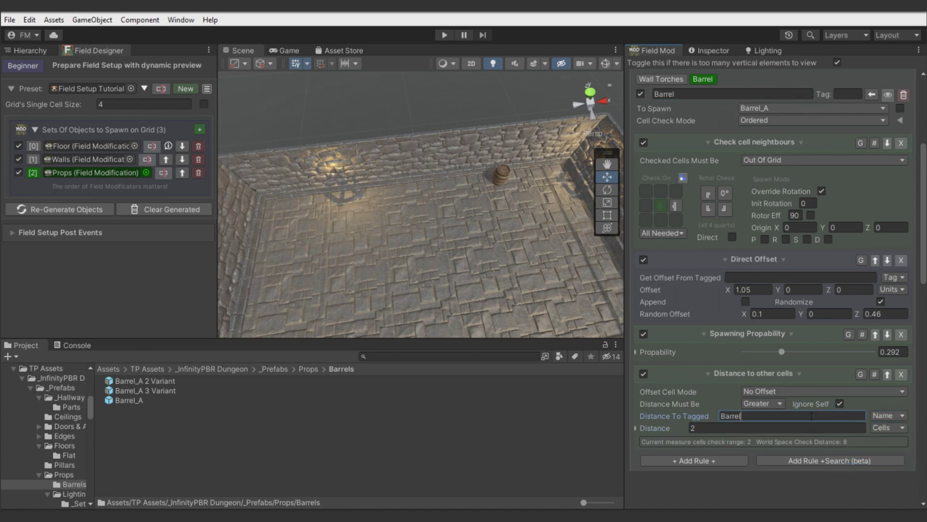
pyautogui.keyDown('alt'); pyautogui.moveTo(538, 308); pyautogui.dragTo(192, 320); pyautogui.keyUp('alt')
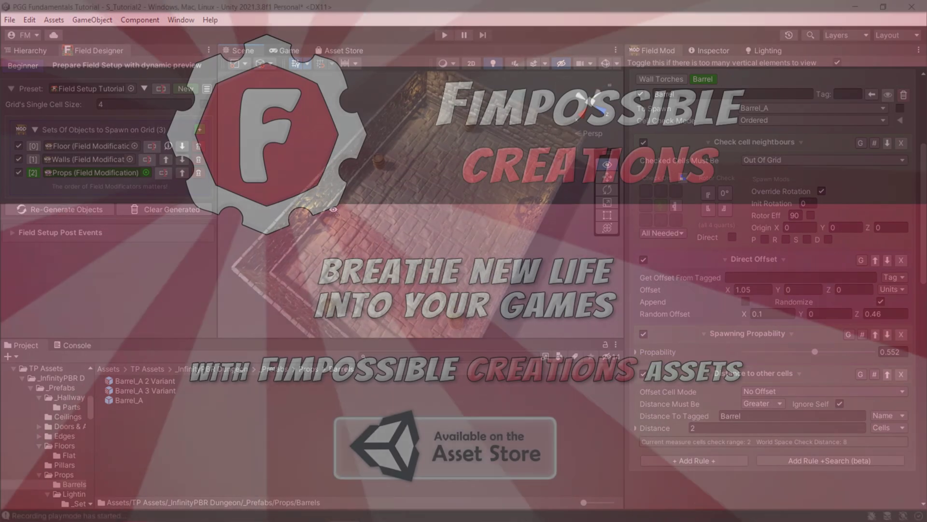